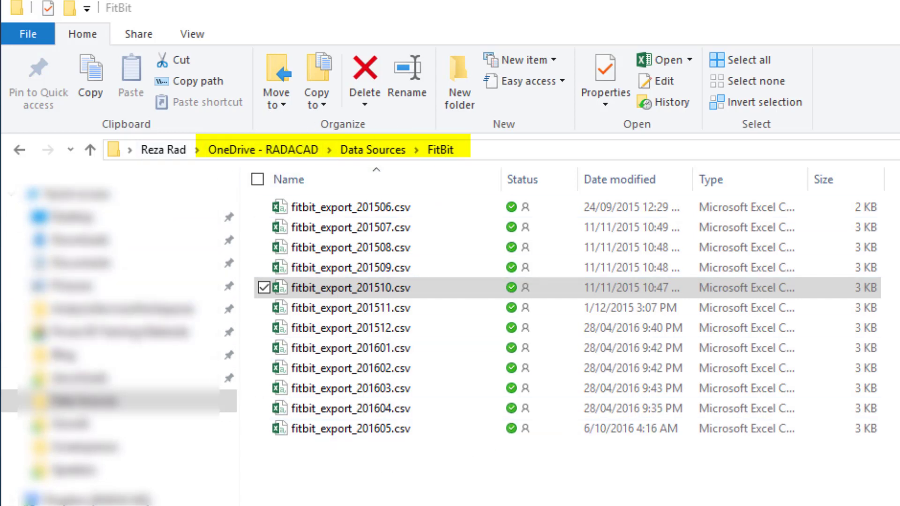
Open a blank Power BI Desktop report from the taskbar, then bring the FitBit folder back in front
click(610, 469)
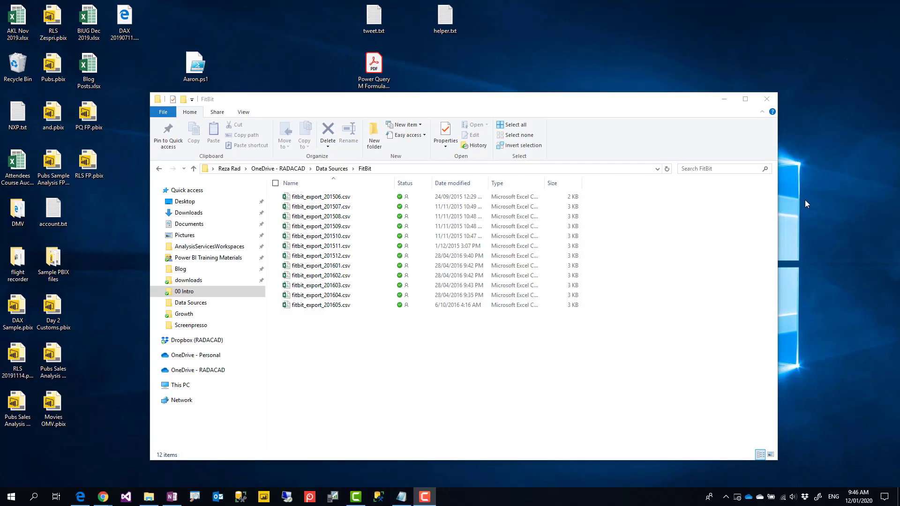
click(498, 391)
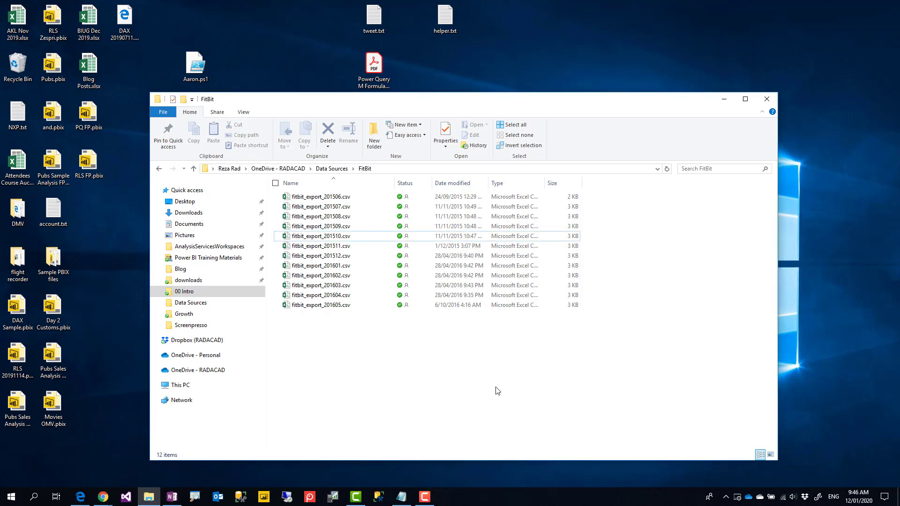
click(264, 498)
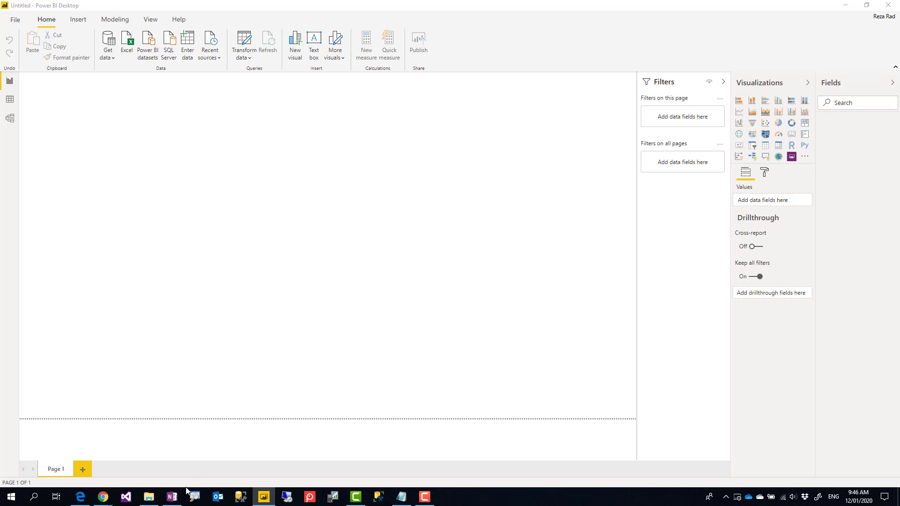
click(149, 497)
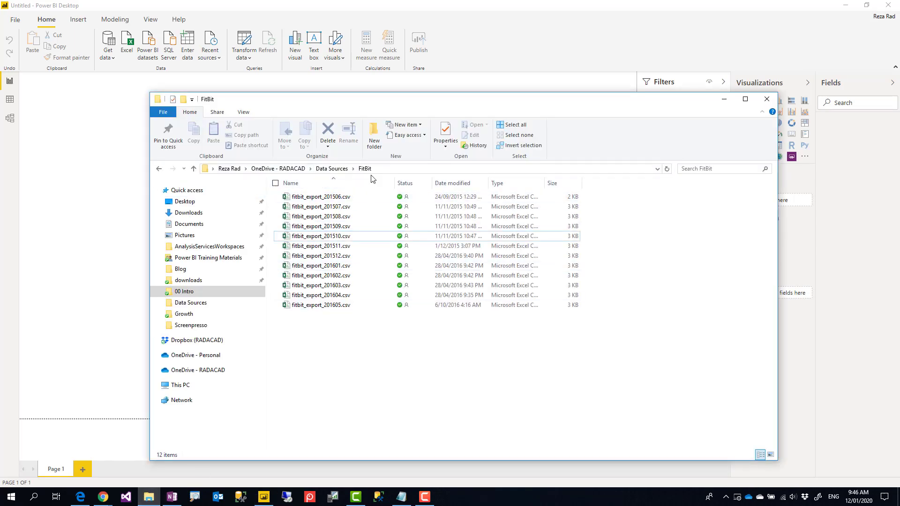
Select the twelve fitbit_export CSV files in the FitBit folder
drag(298, 338, 328, 178)
click(348, 355)
drag(313, 332, 331, 180)
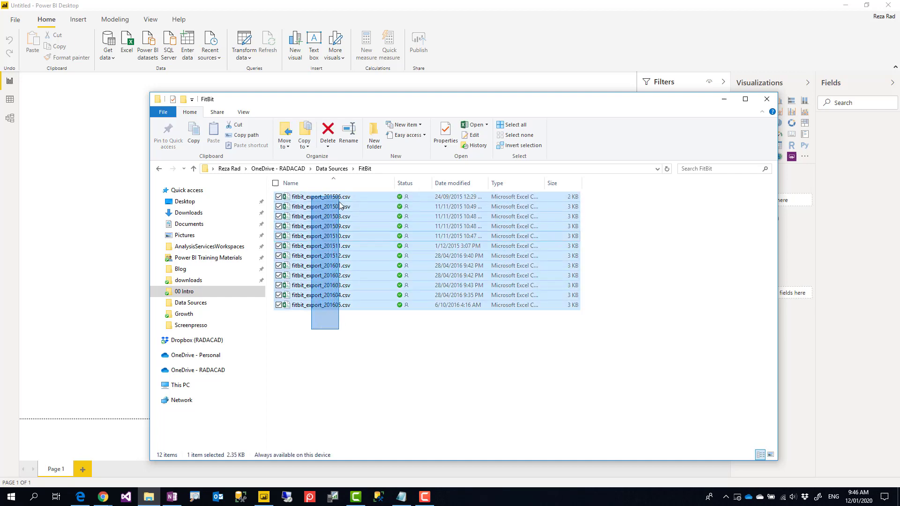
click(360, 354)
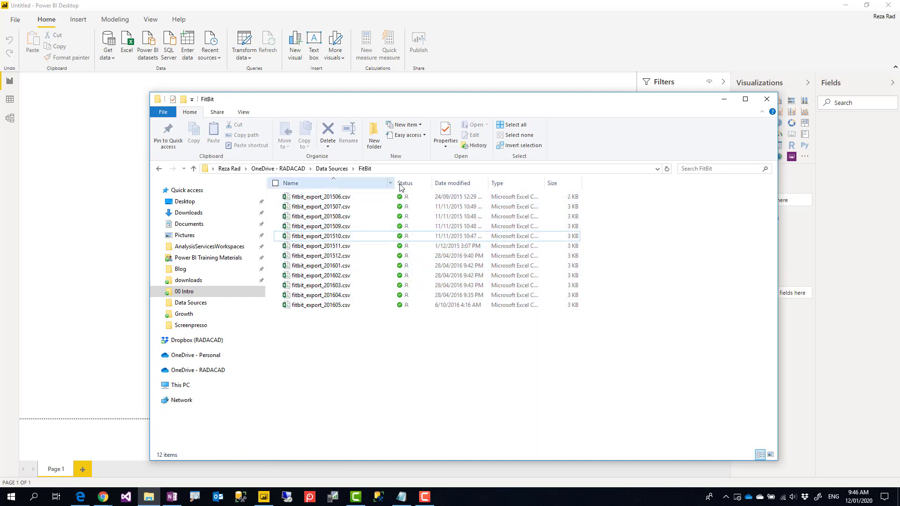
Start a Folder connection from the File category of Get data's full connector list
click(394, 82)
click(104, 58)
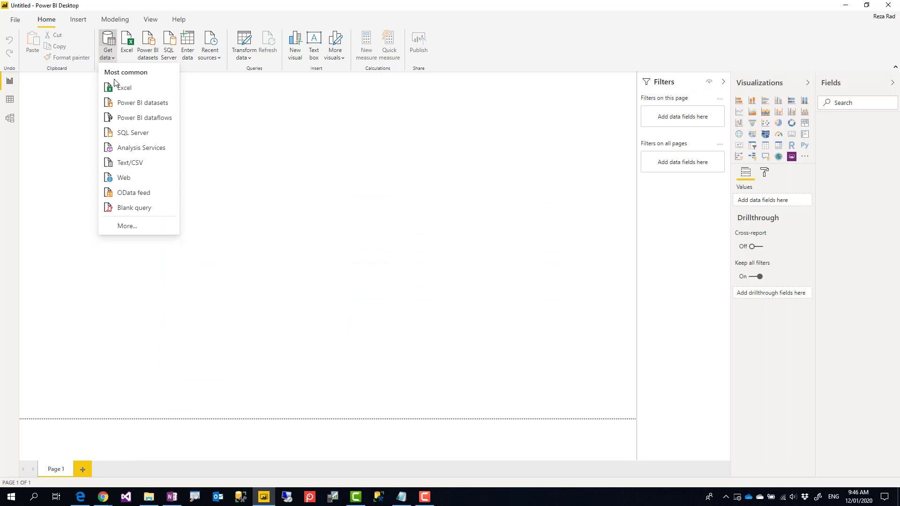
click(131, 229)
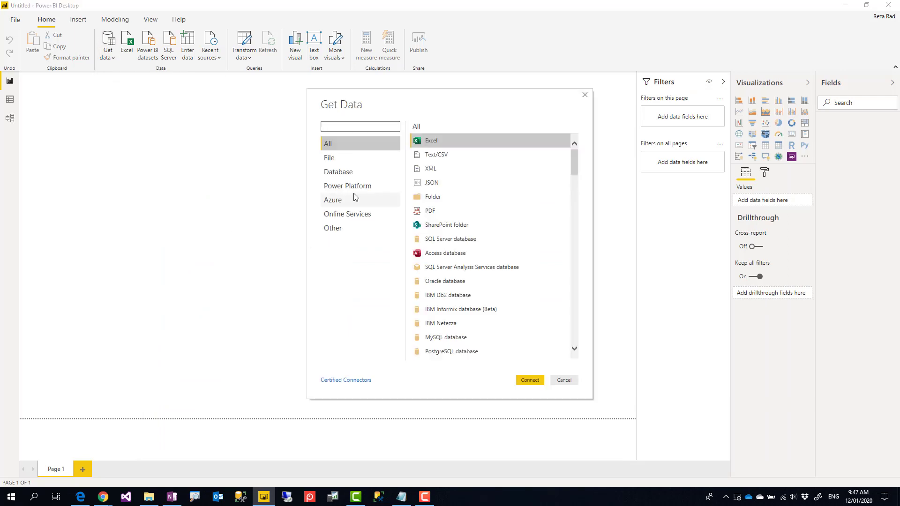
click(337, 159)
click(434, 198)
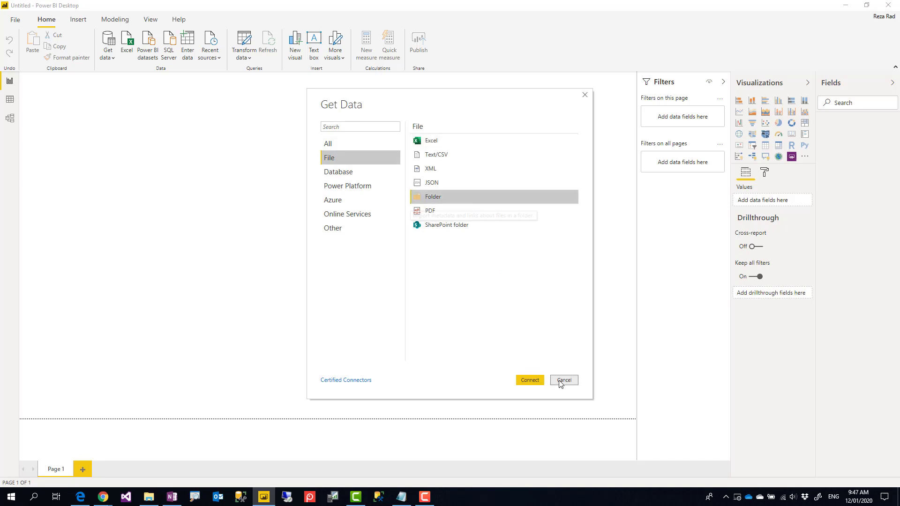
click(530, 380)
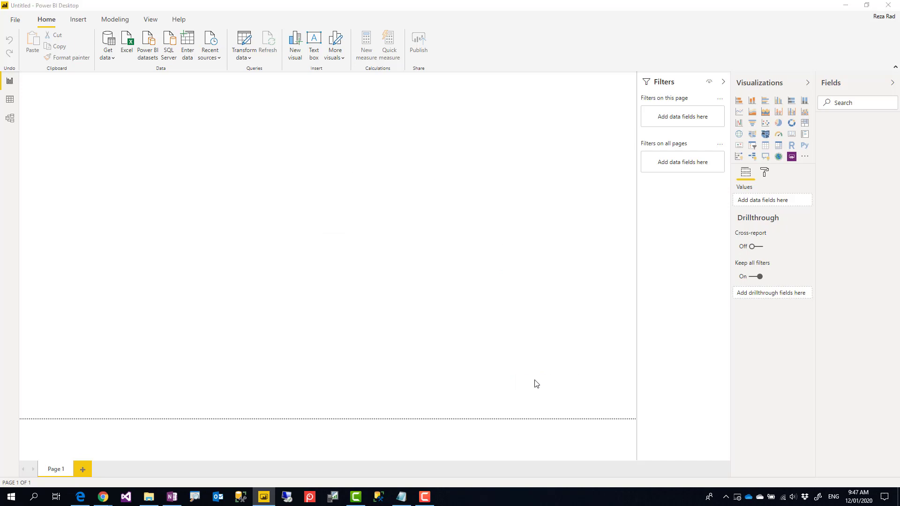
Point the Folder connector at OneDrive - RADACAD\Data Sources\FitBit and load its contents
click(526, 235)
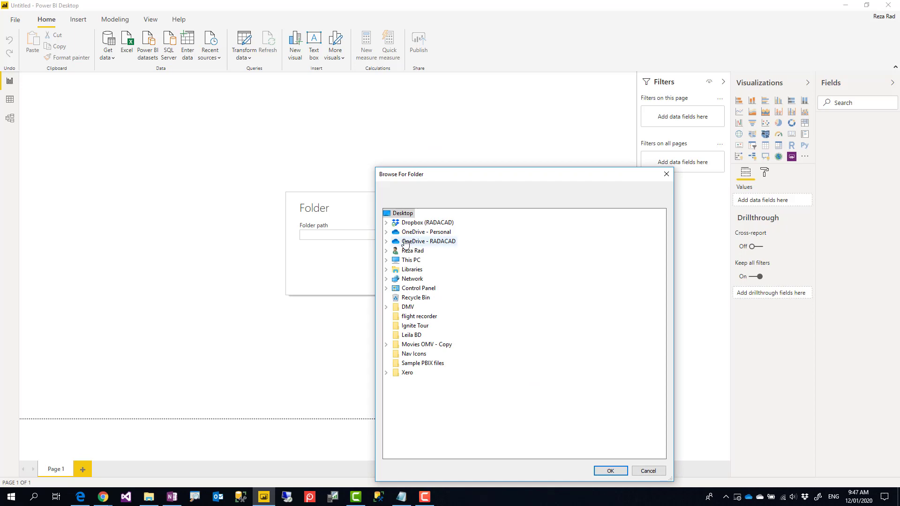
double_click(405, 244)
double_click(415, 261)
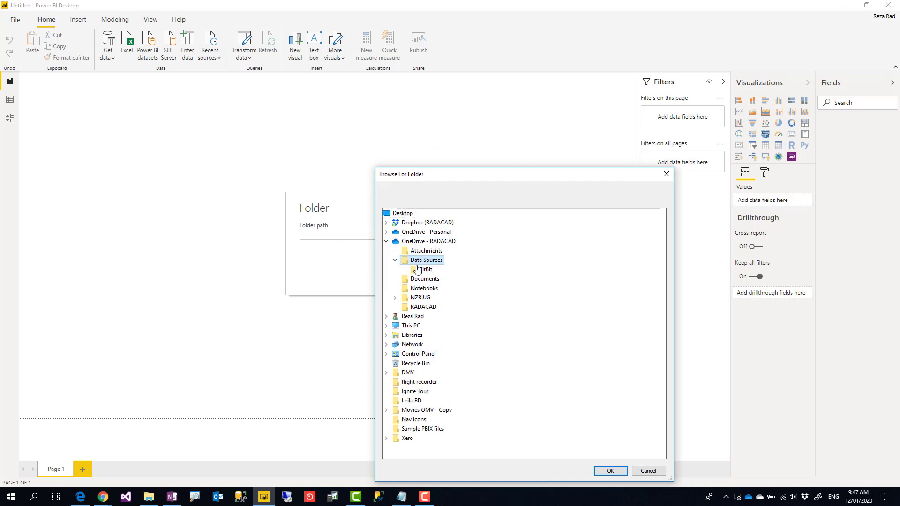
click(423, 274)
click(611, 472)
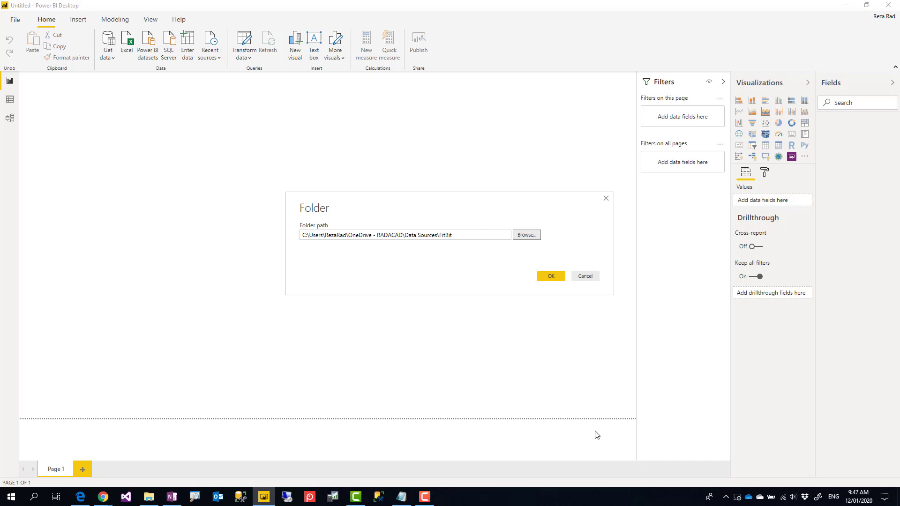
click(552, 280)
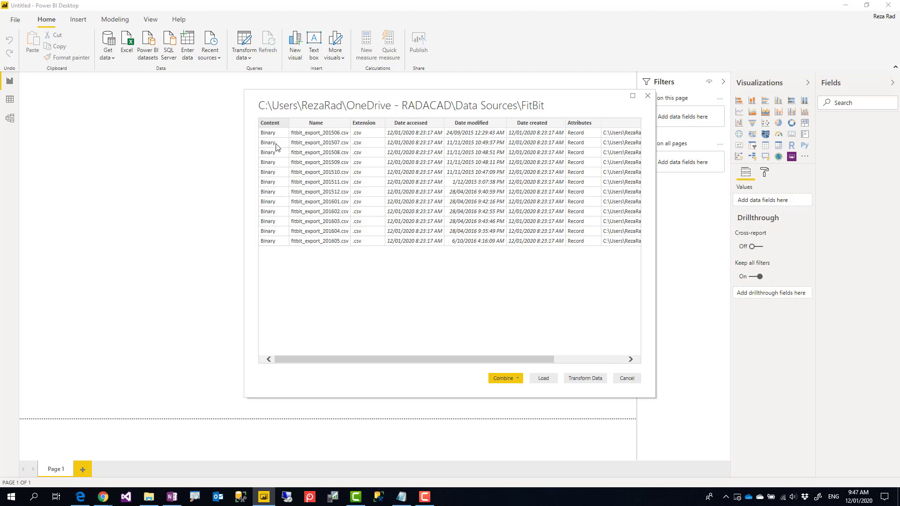
Choose Combine & Transform Data to preview the first FitBit CSV as comma-delimited columns
click(519, 378)
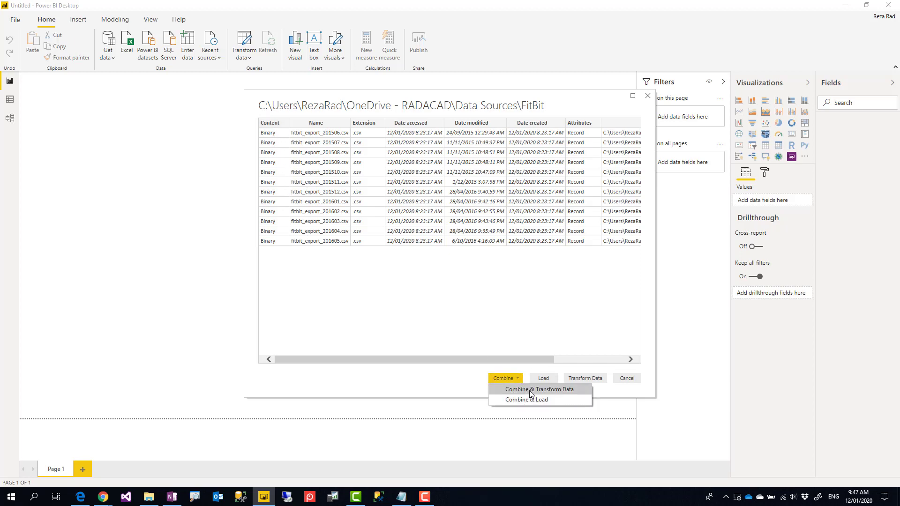
click(532, 390)
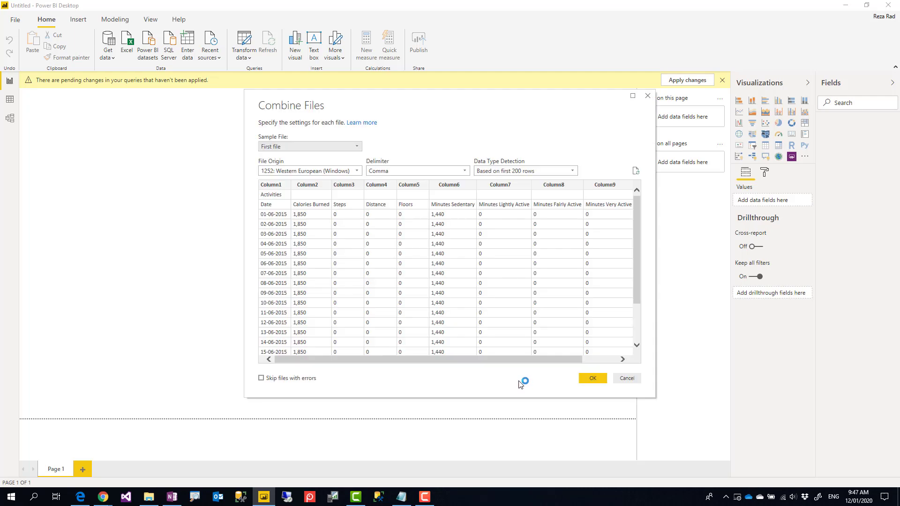
Accept the Combine Files settings and scroll through the 400 stacked FitBit rows
click(594, 378)
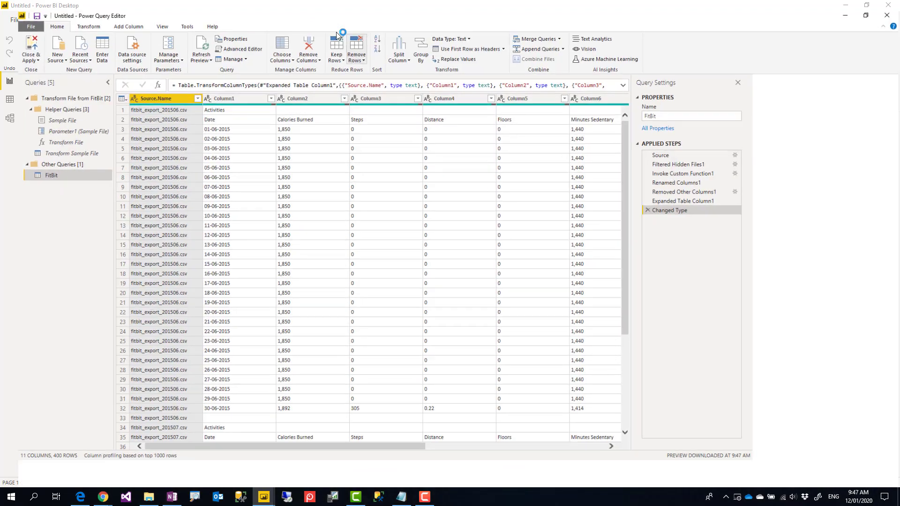
scroll(131, 179, down, 4)
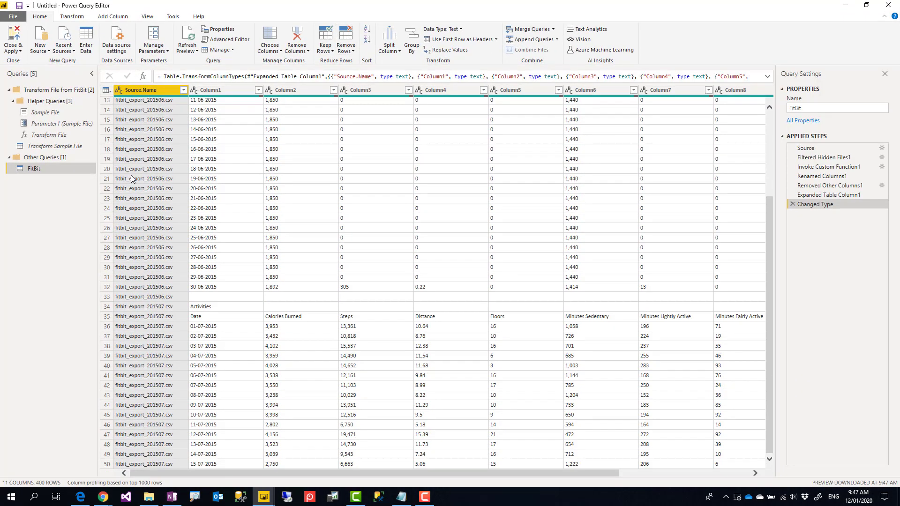
scroll(131, 178, down, 20)
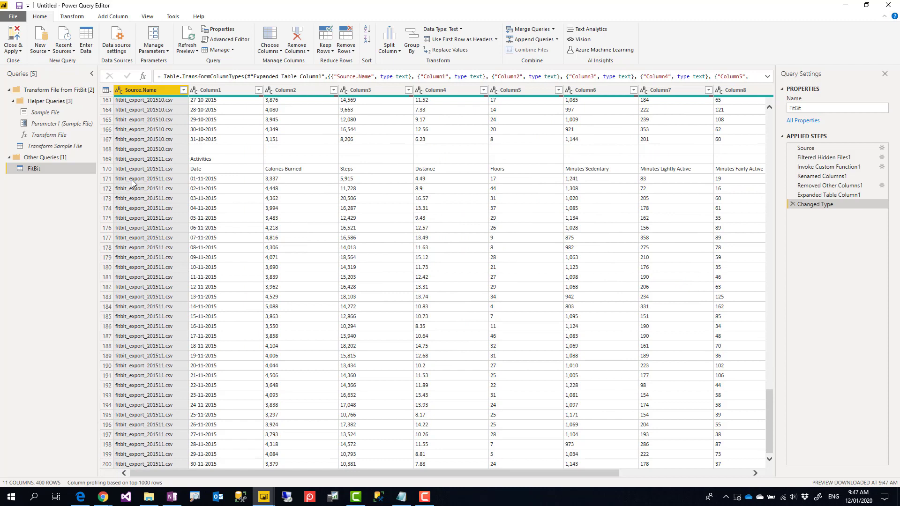
scroll(132, 183, up, 2)
scroll(168, 222, up, 1)
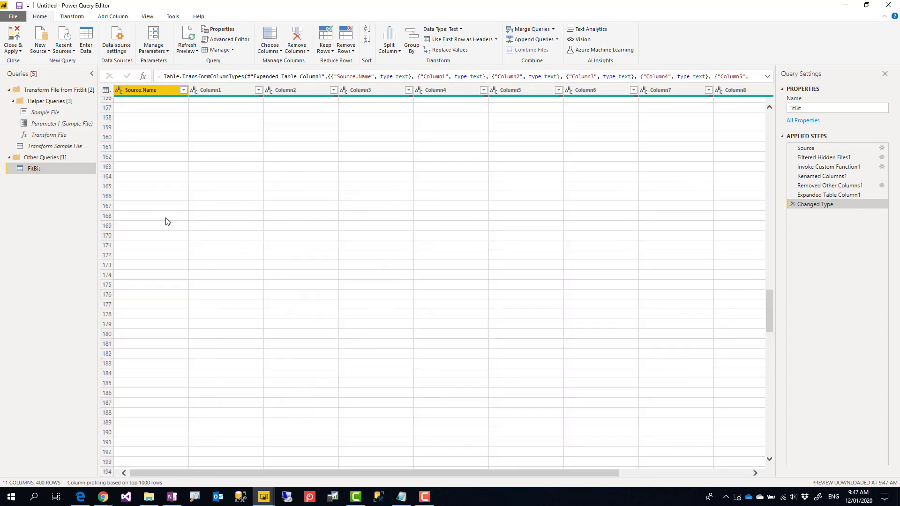
scroll(168, 222, up, 10)
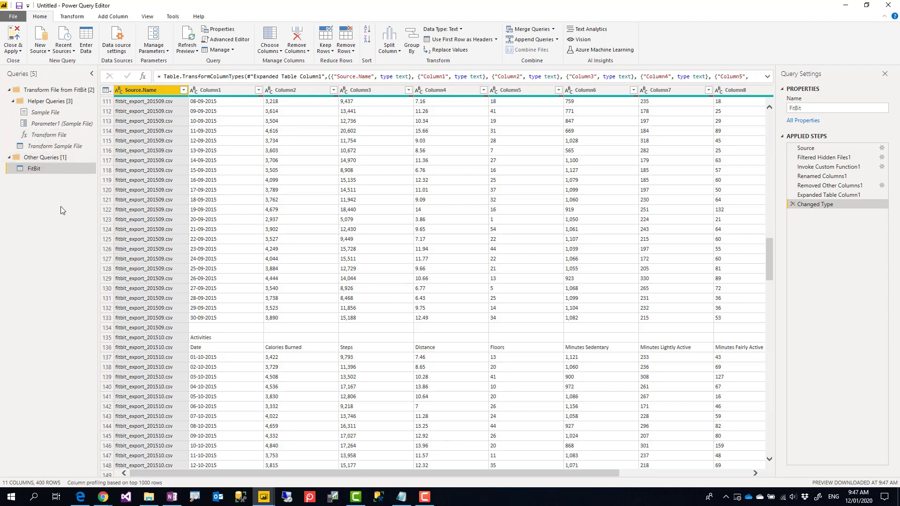
scroll(157, 331, up, 20)
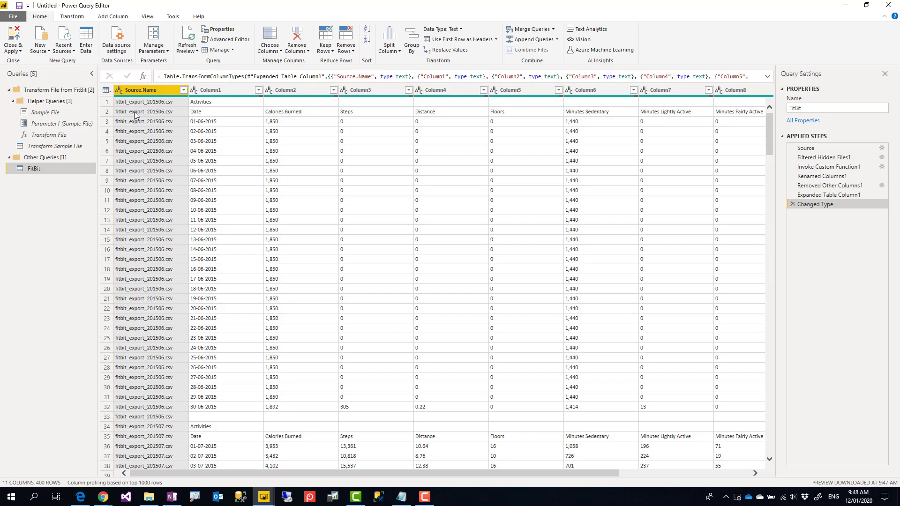
In the Transform Sample File query, remove the top 1 row
click(56, 148)
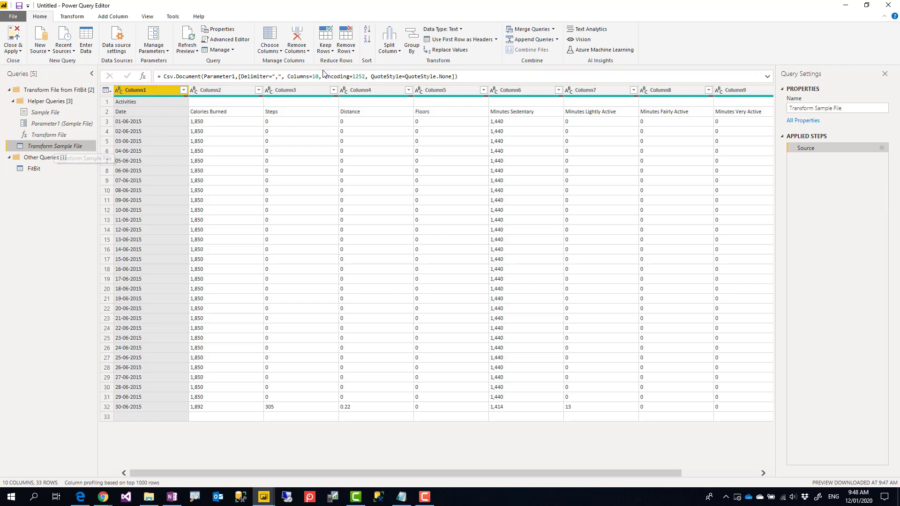
click(346, 48)
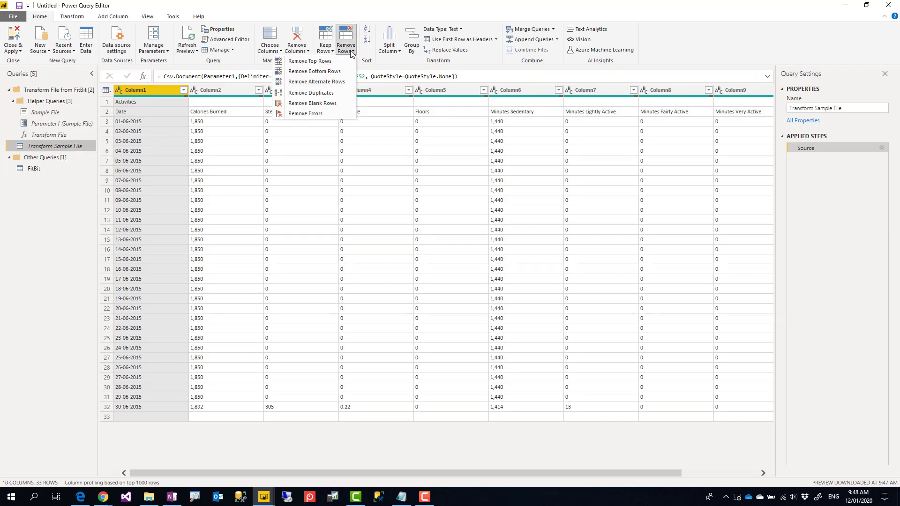
click(306, 61)
text(1)
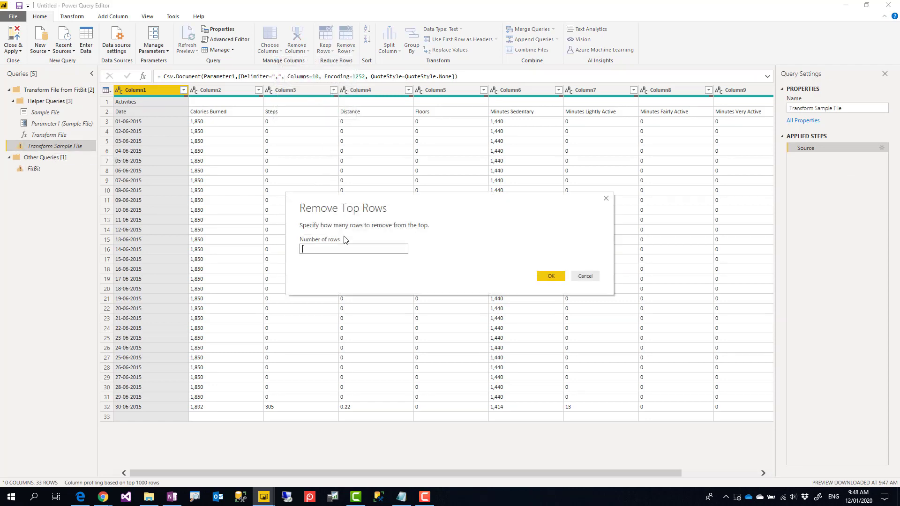
click(549, 276)
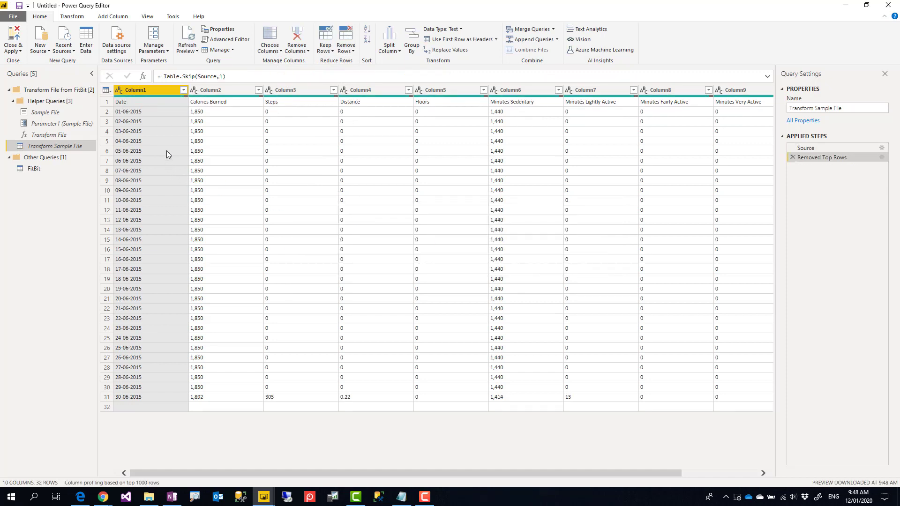
Remove blank rows, promote the first row to headers, and delete the failing Changed Type step
click(349, 55)
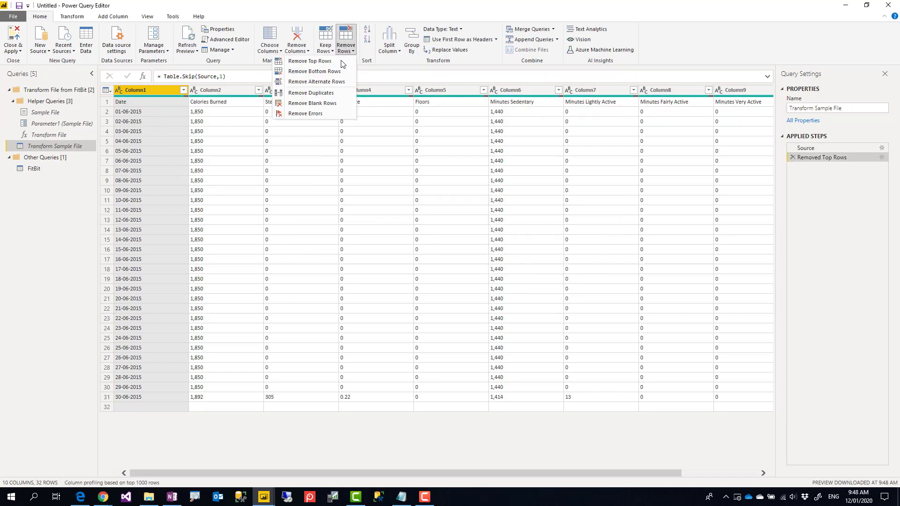
click(316, 103)
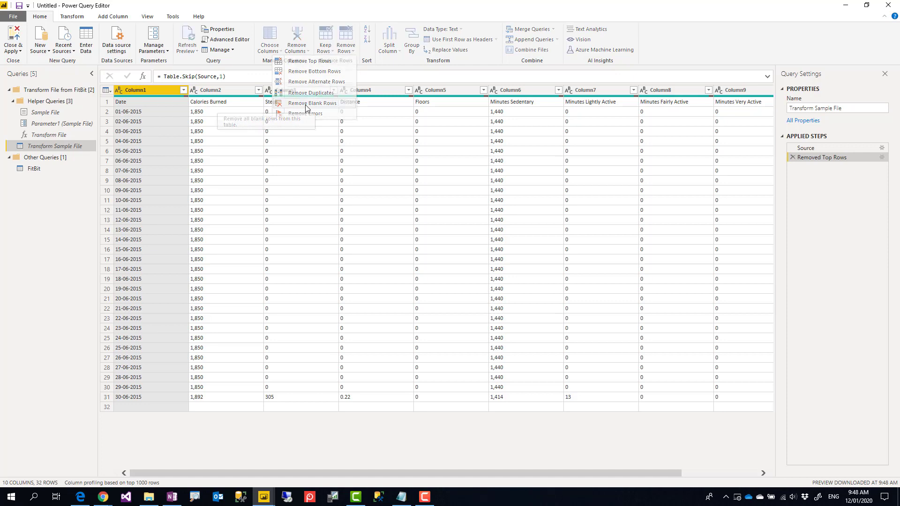
click(71, 16)
click(39, 41)
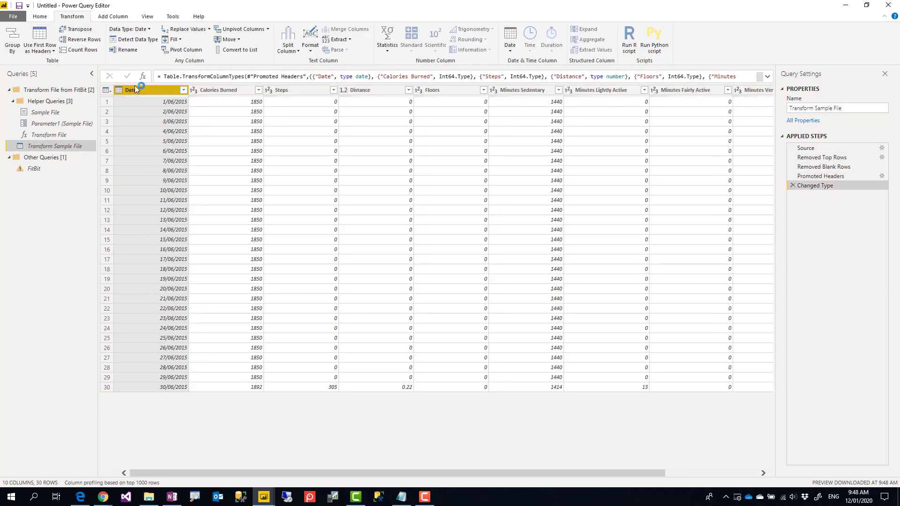
click(73, 170)
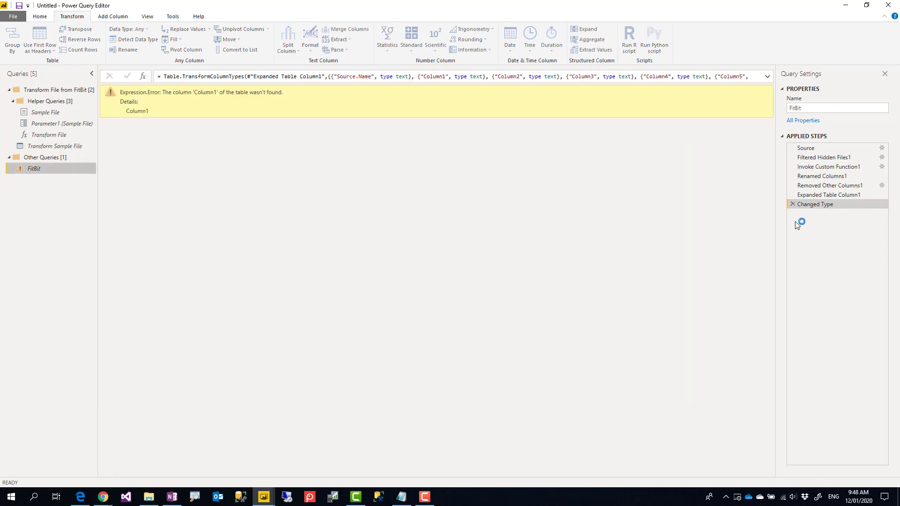
click(793, 204)
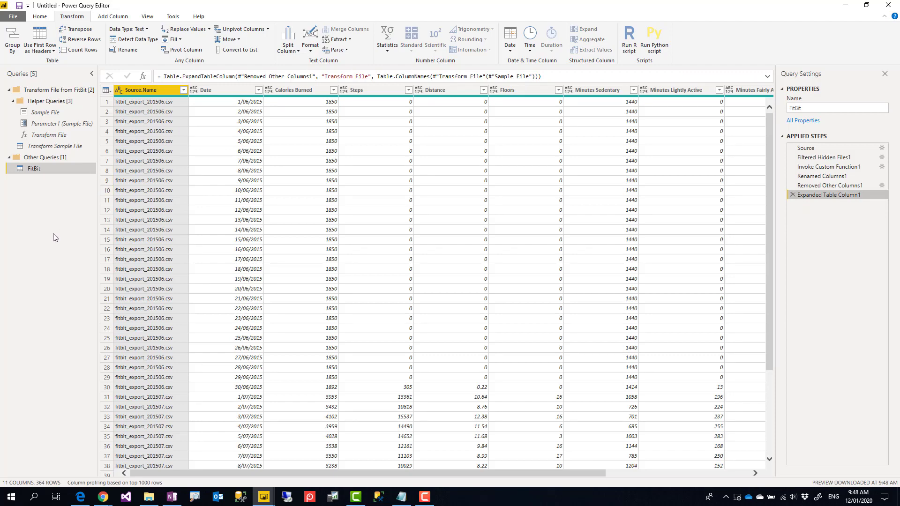
Choose Publish and, when prompted, save the report as OneDrive for B Folder 2
click(40, 17)
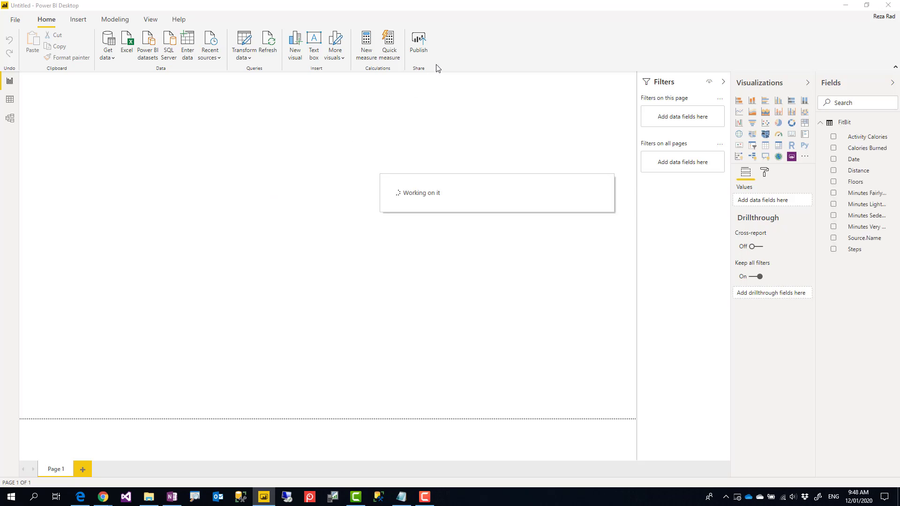
click(421, 39)
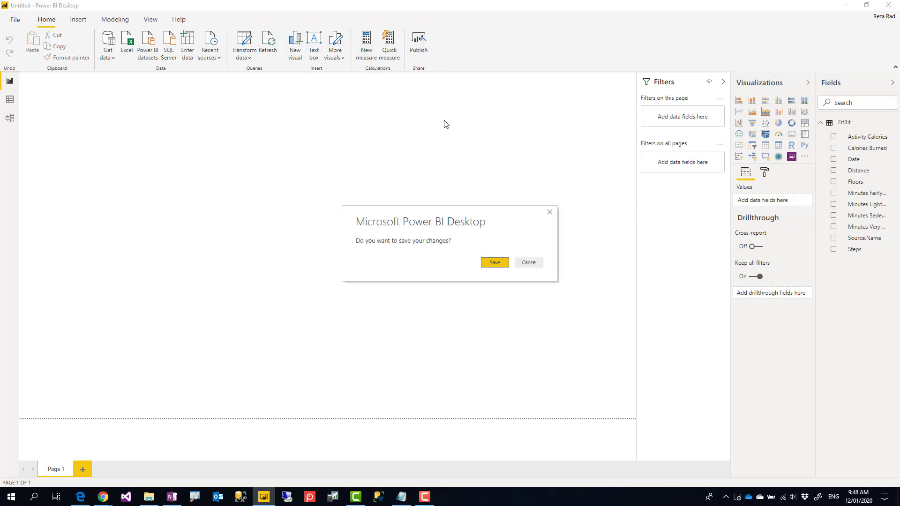
click(490, 263)
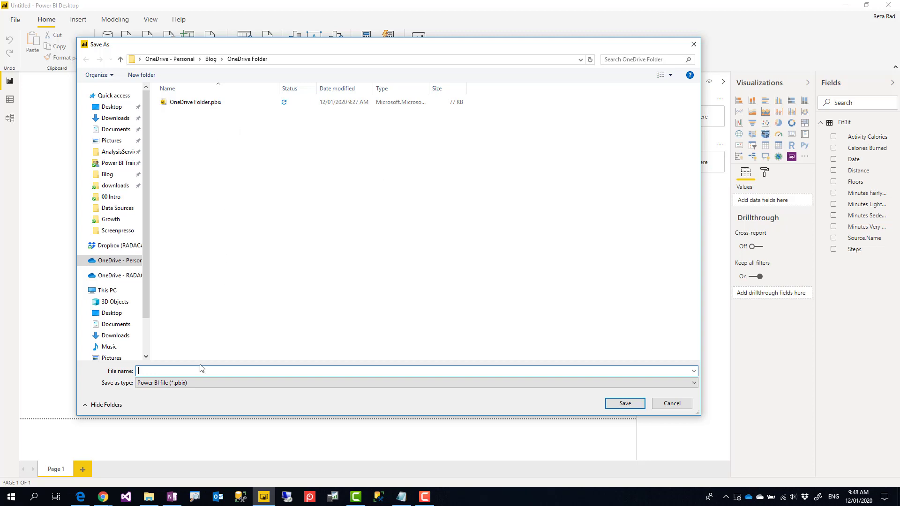
text(One)
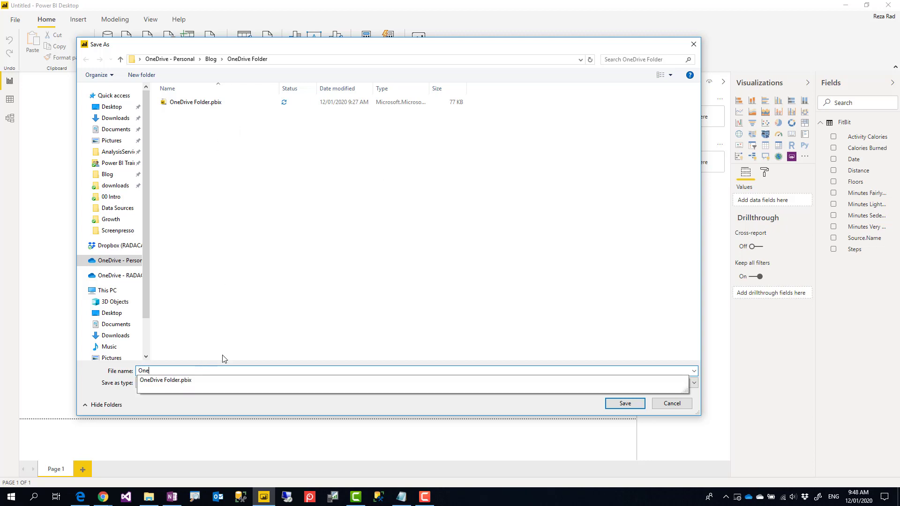
text(Drive for )
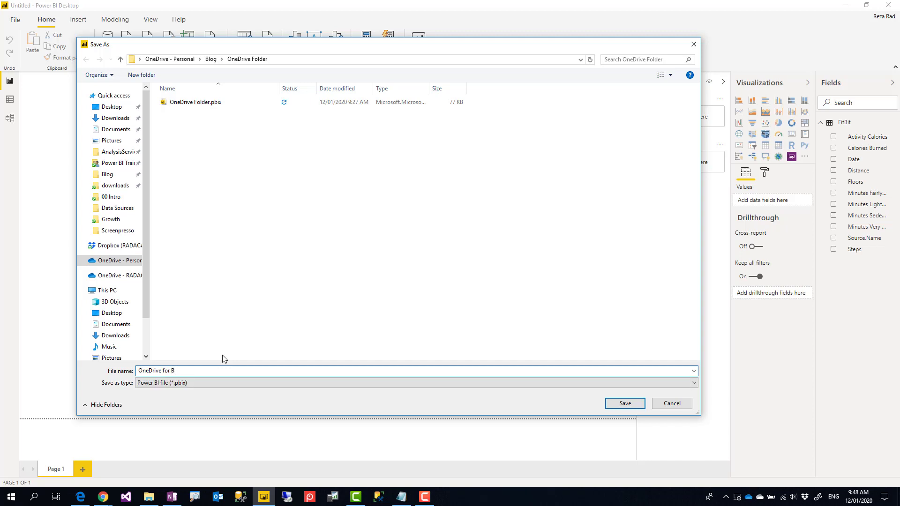
text(B Folder)
key(Return)
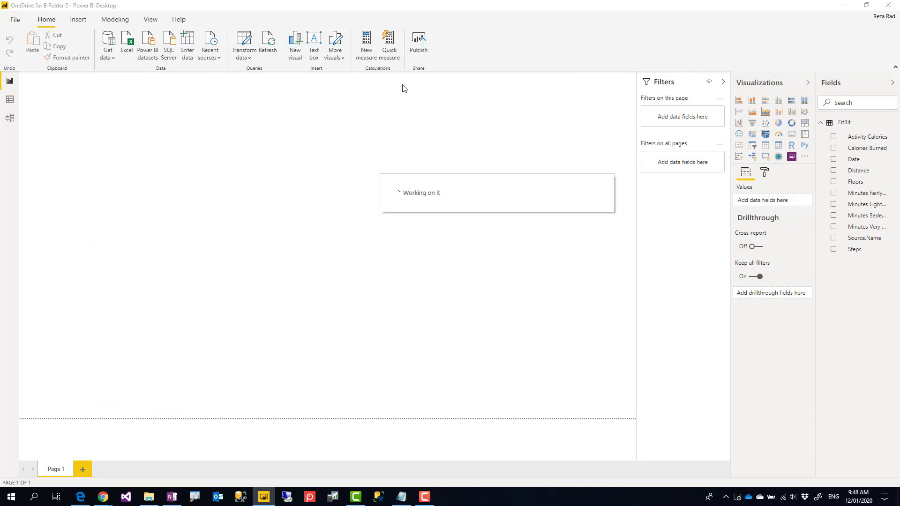
Publish OneDrive for B Folder 2 to My workspace and open it in the Power BI service
click(418, 56)
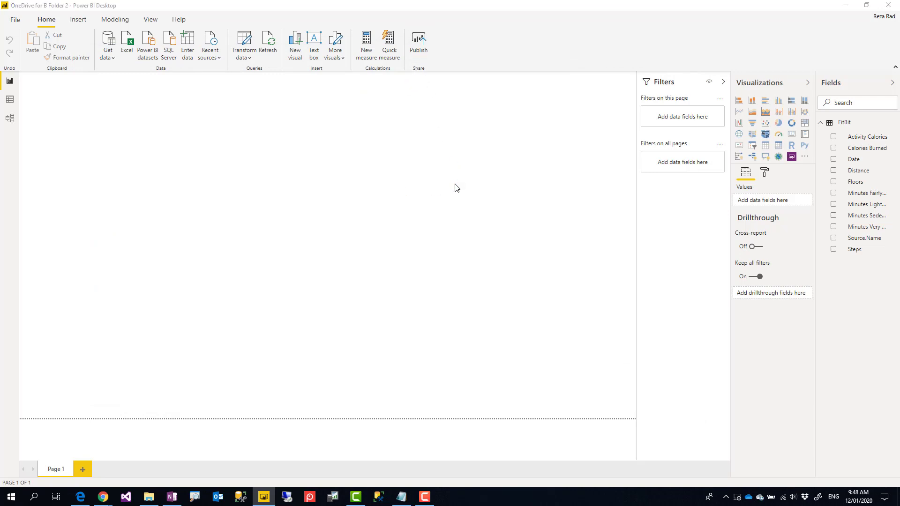
click(528, 305)
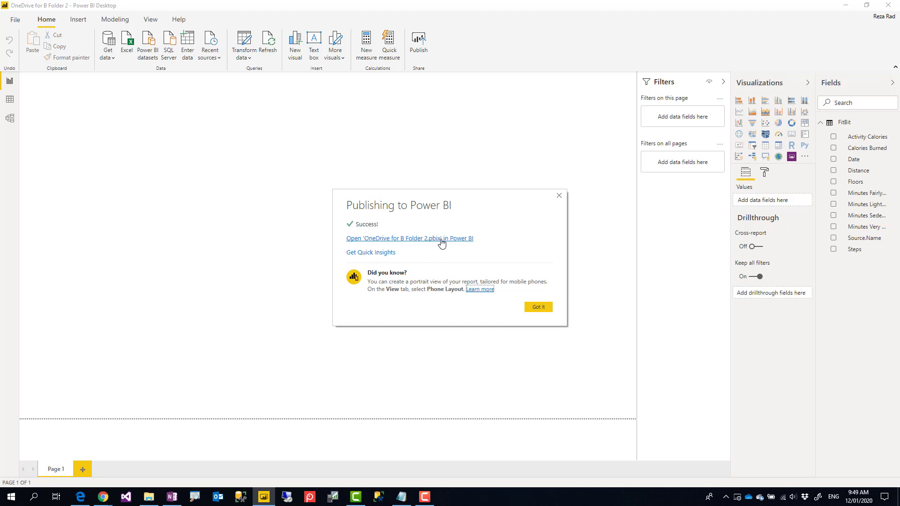
click(442, 243)
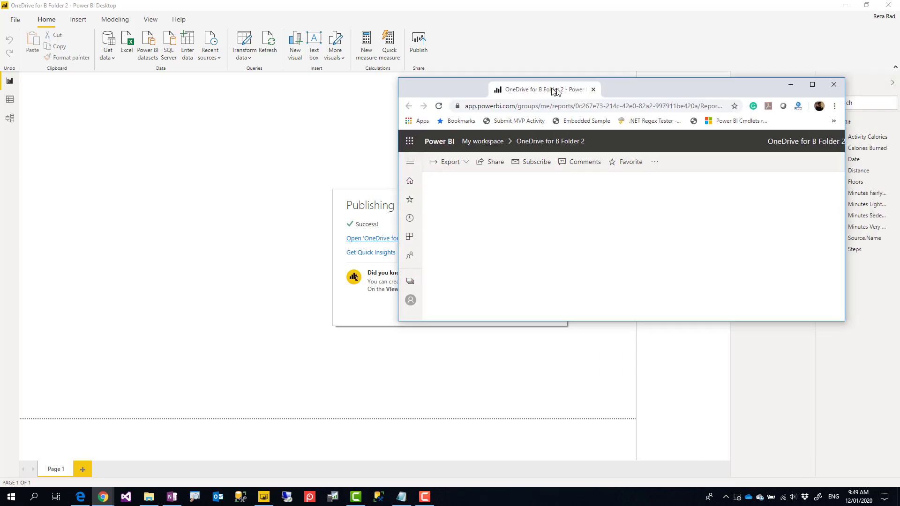
Maximise the browser and inspect the dataset's Scheduled refresh and Gateway connection settings
double_click(556, 91)
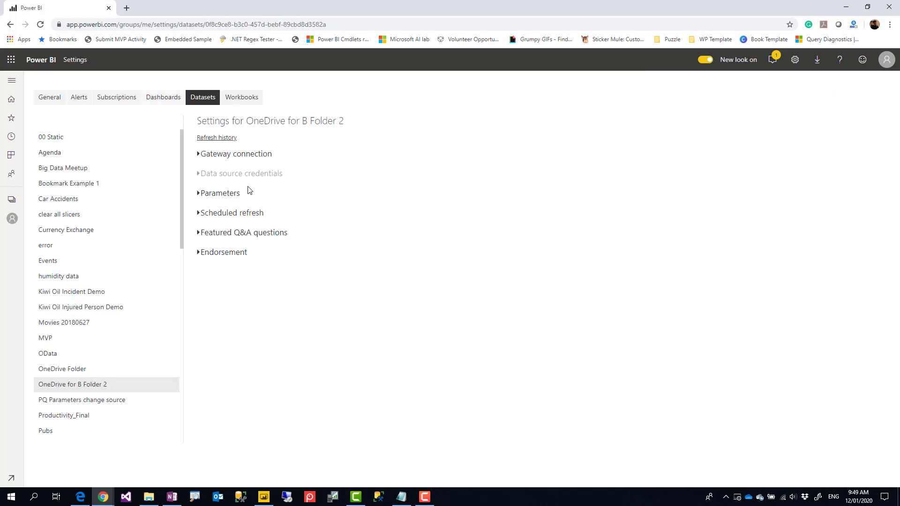
click(217, 216)
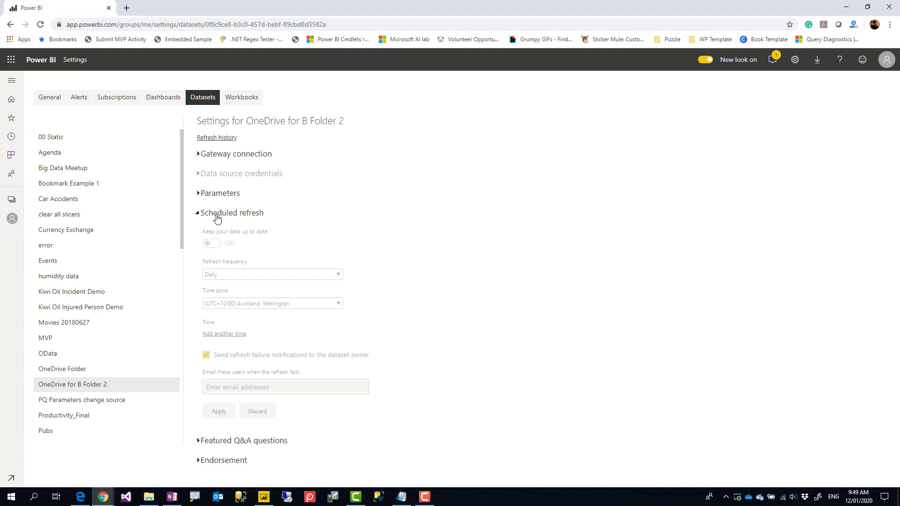
click(217, 215)
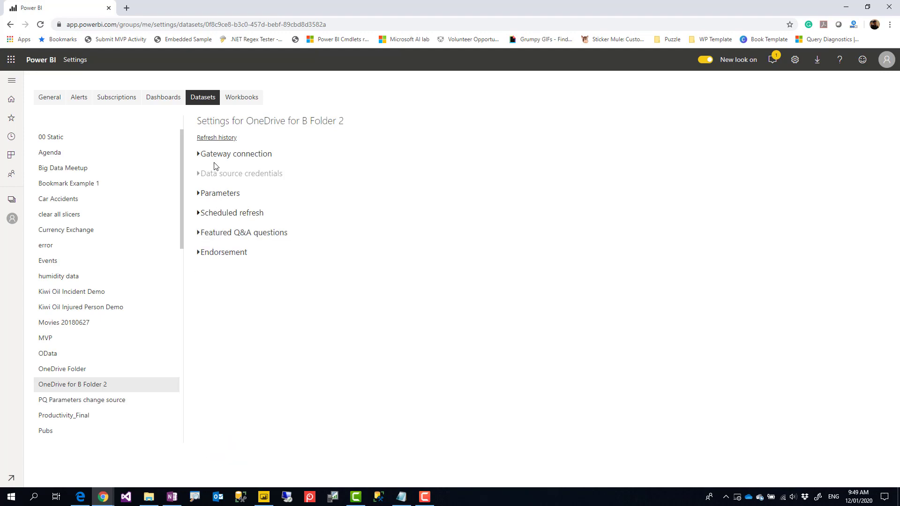
click(214, 156)
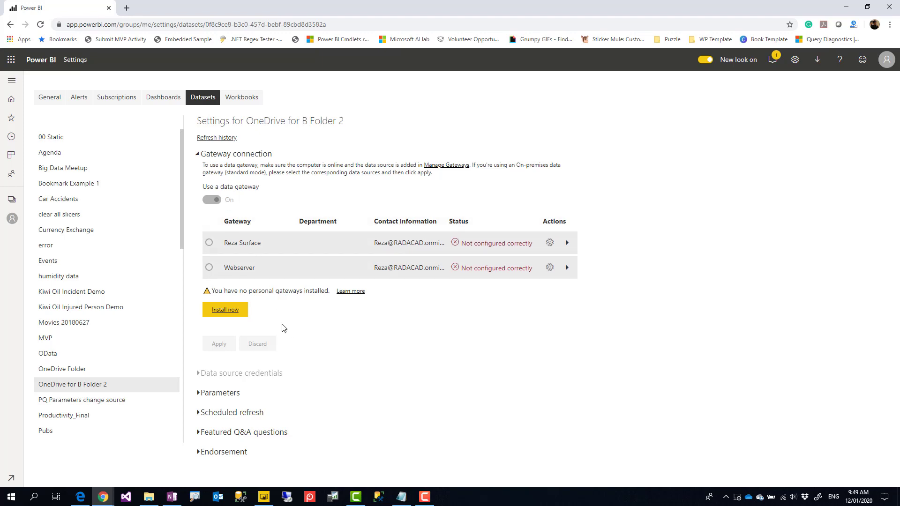
click(264, 497)
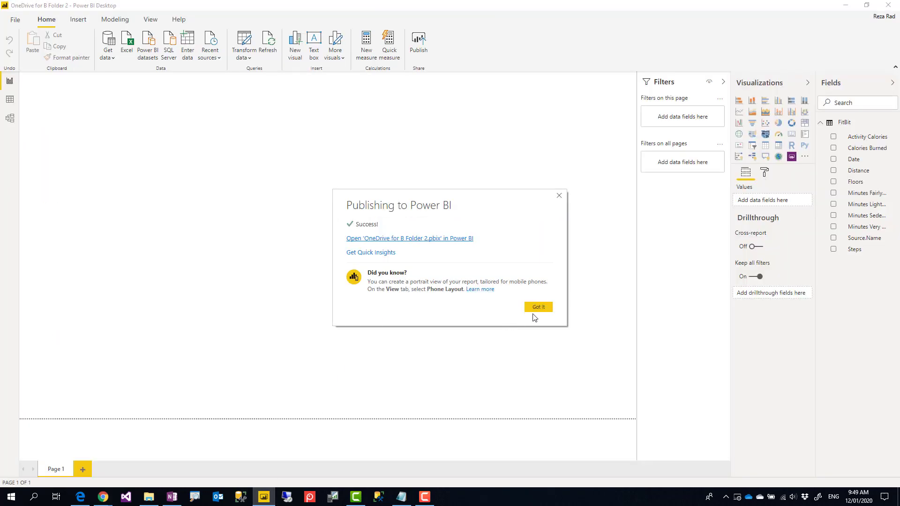
Reopen Power Query Editor and inspect the FitBit Source step's Folder.Files function
click(538, 308)
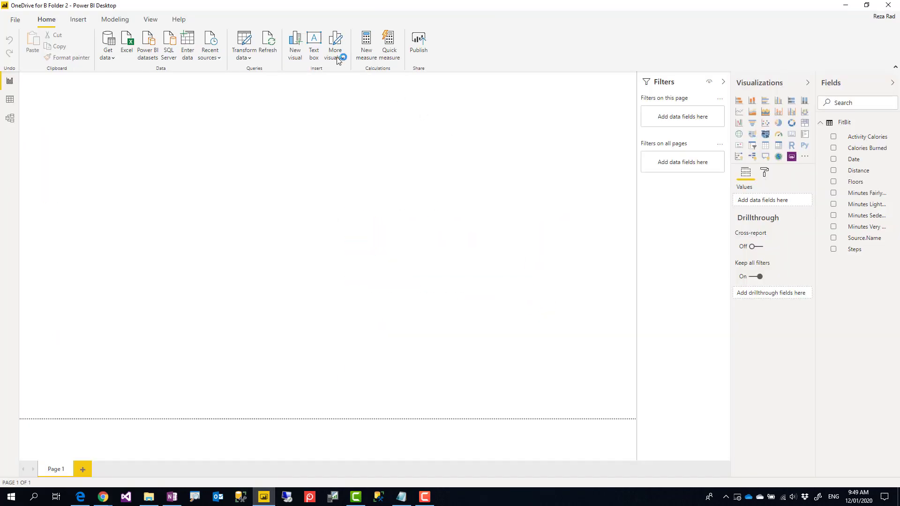
click(243, 53)
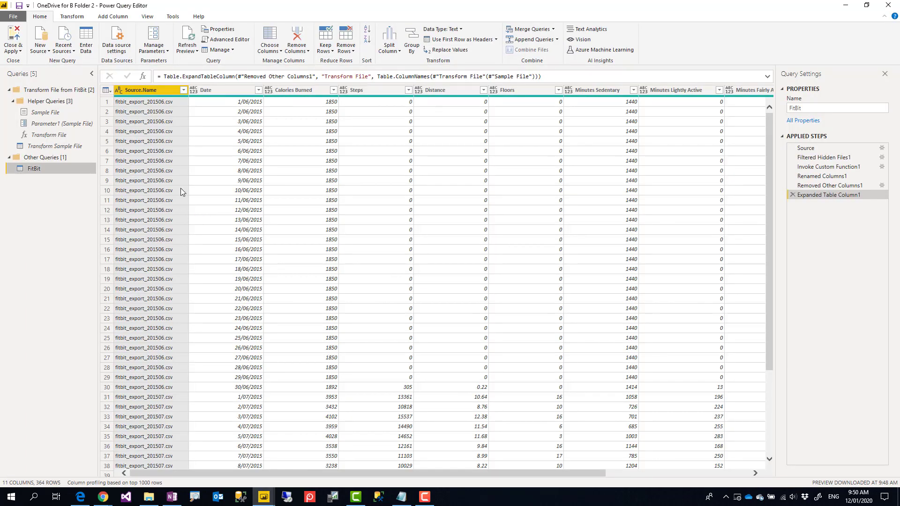
click(848, 148)
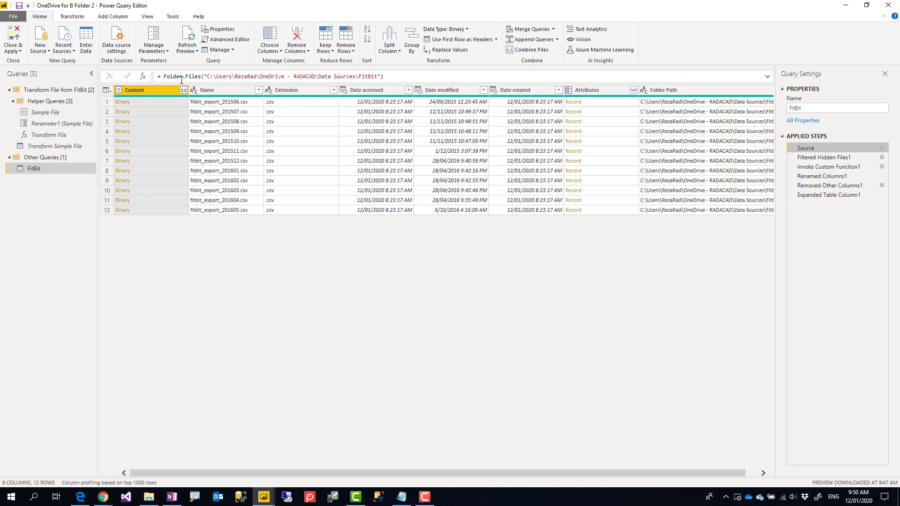
drag(162, 76, 201, 76)
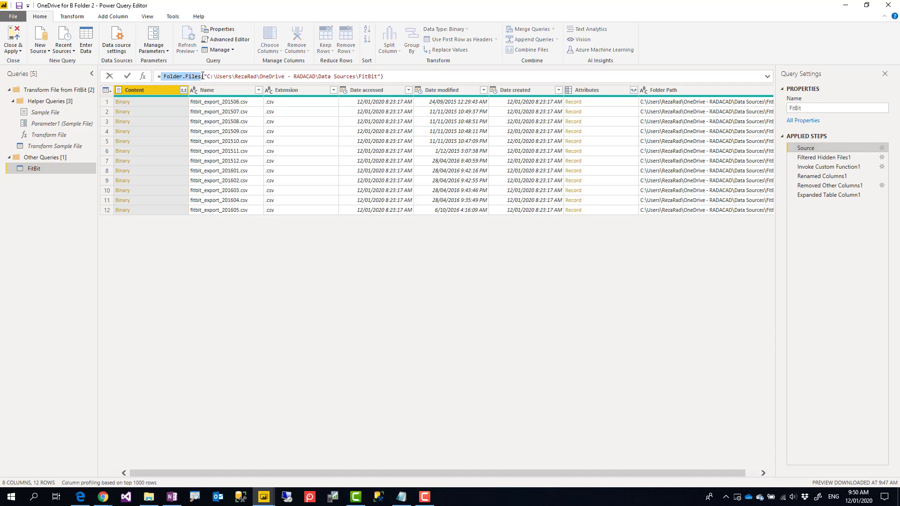
click(202, 77)
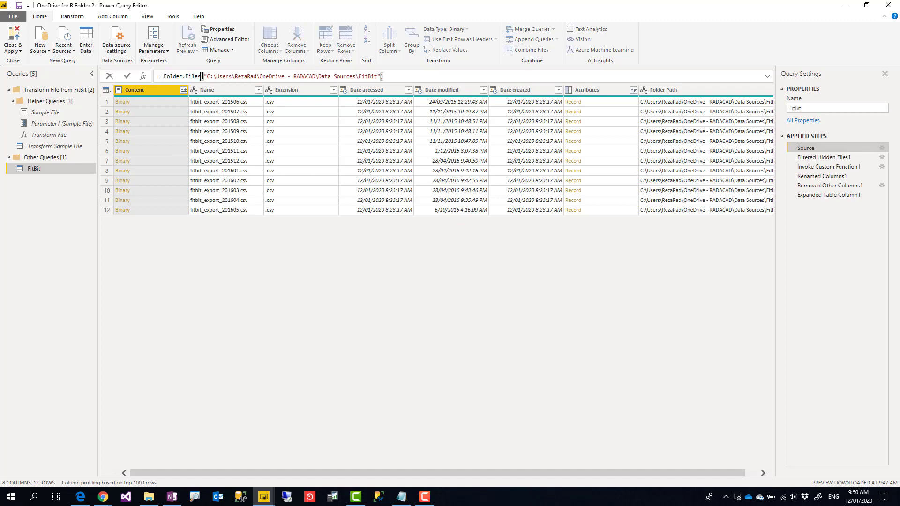
Highlight the local OneDrive - RADACAD FitBit folder path in the Source formula
click(194, 498)
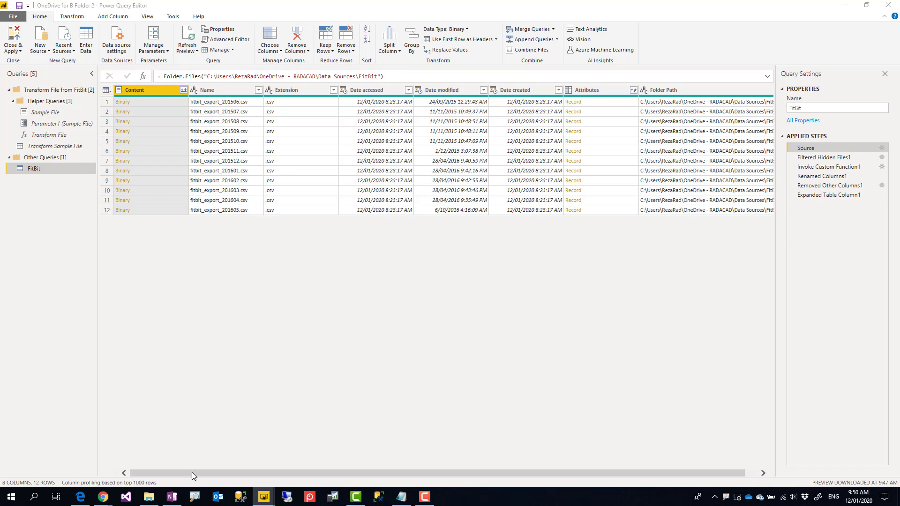
click(474, 338)
key(ctrl+1)
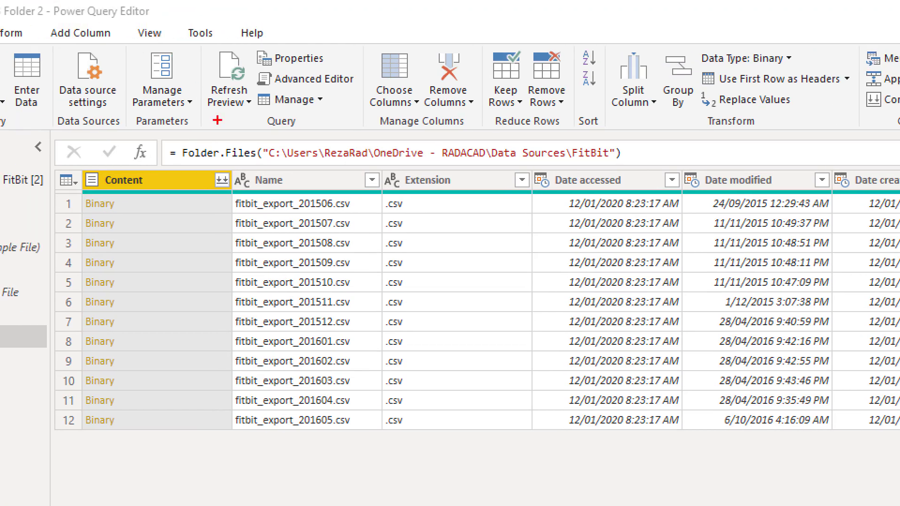
mouse_move(160, 139)
mouse_down()
mouse_move(587, 177)
mouse_move(636, 169)
mouse_up()
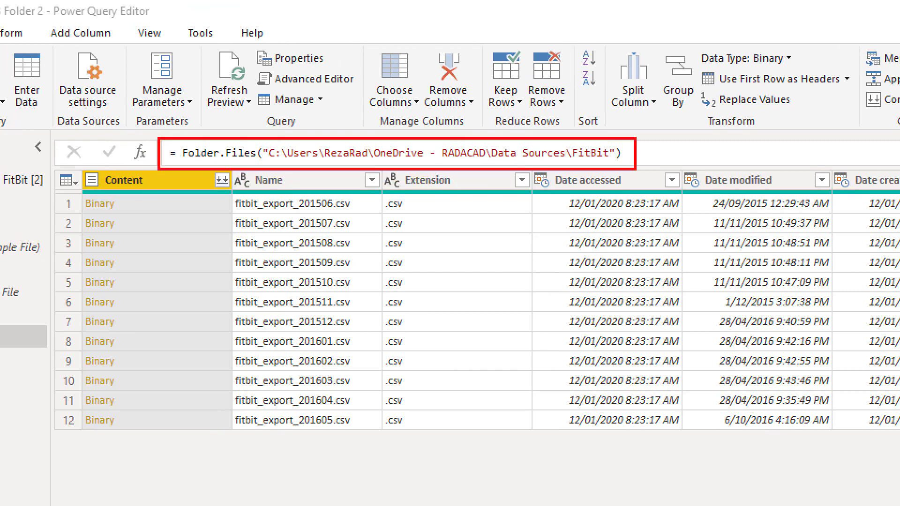
key(Escape)
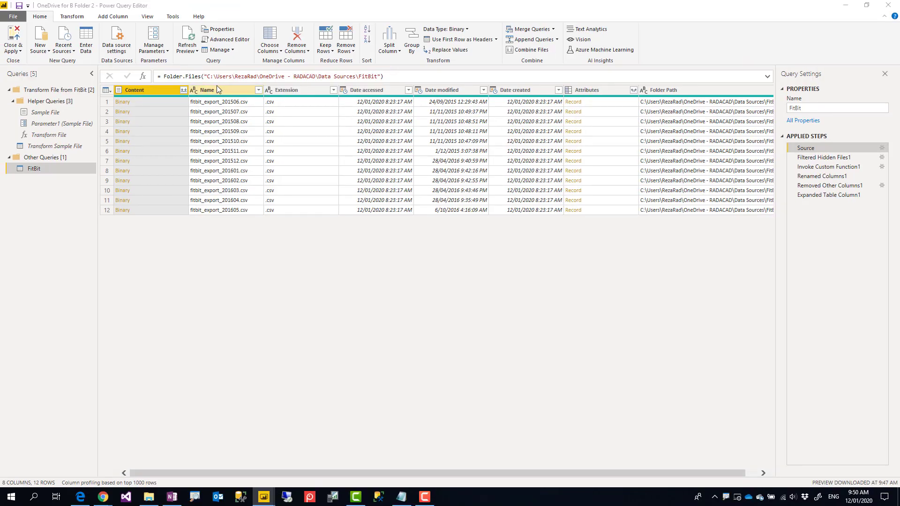
drag(206, 77, 375, 76)
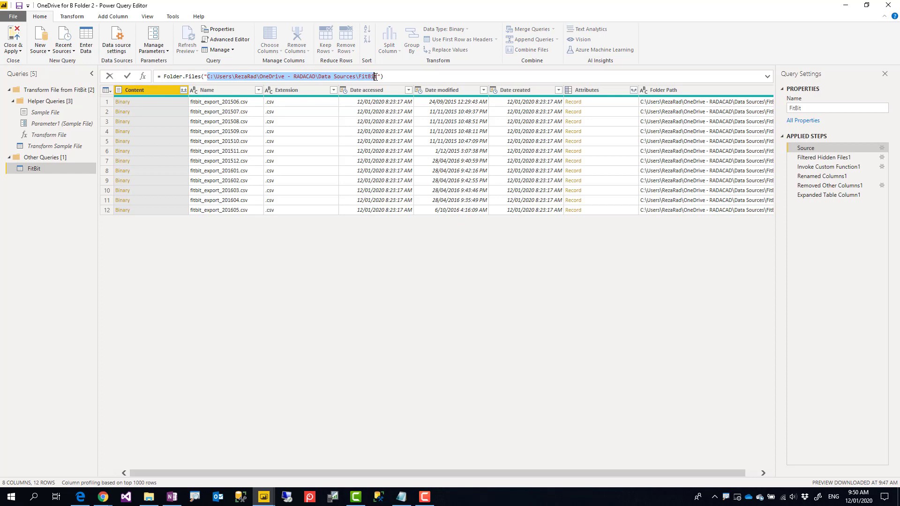
click(394, 76)
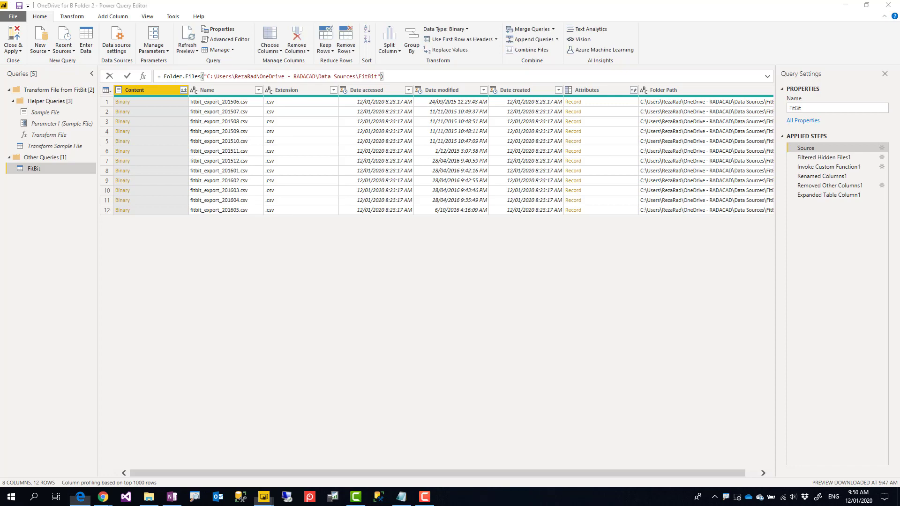
Copy the OneDrive for Business personal-site address from Edge's address bar, then minimise Edge
click(80, 497)
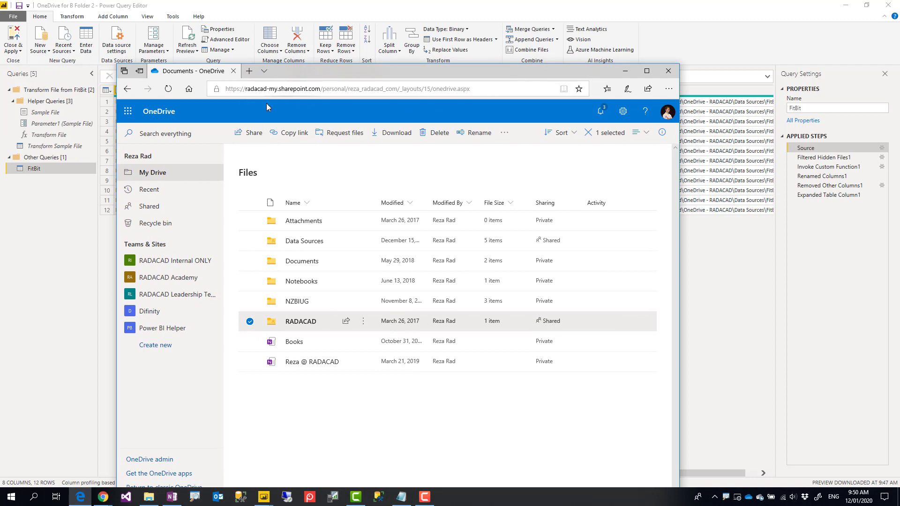
drag(226, 89, 397, 92)
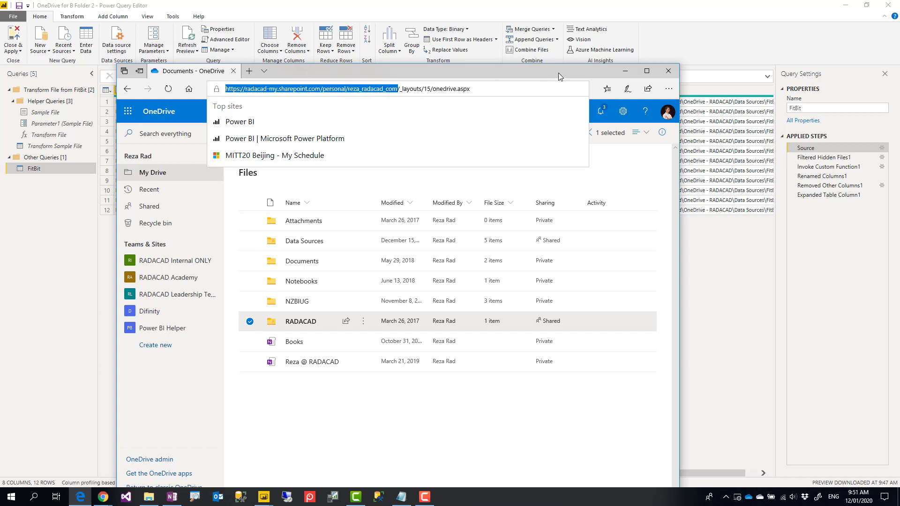
right_click(373, 90)
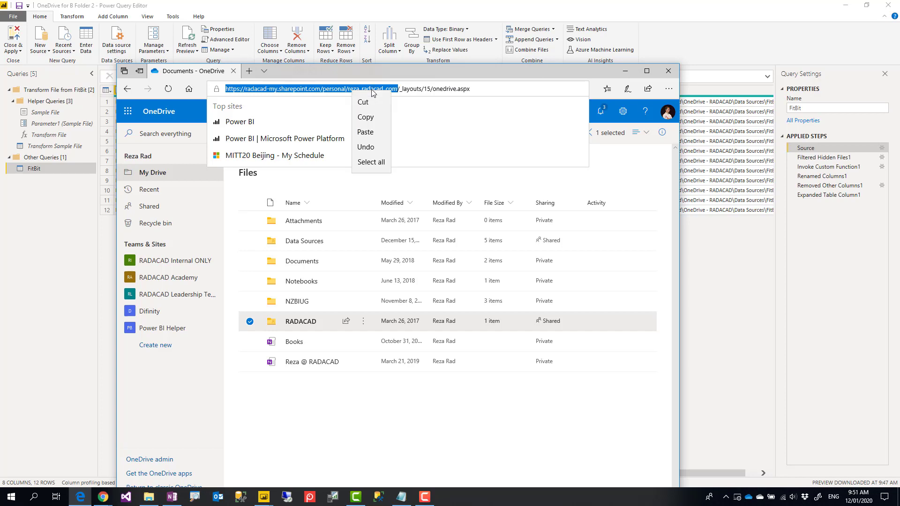
click(370, 115)
click(624, 71)
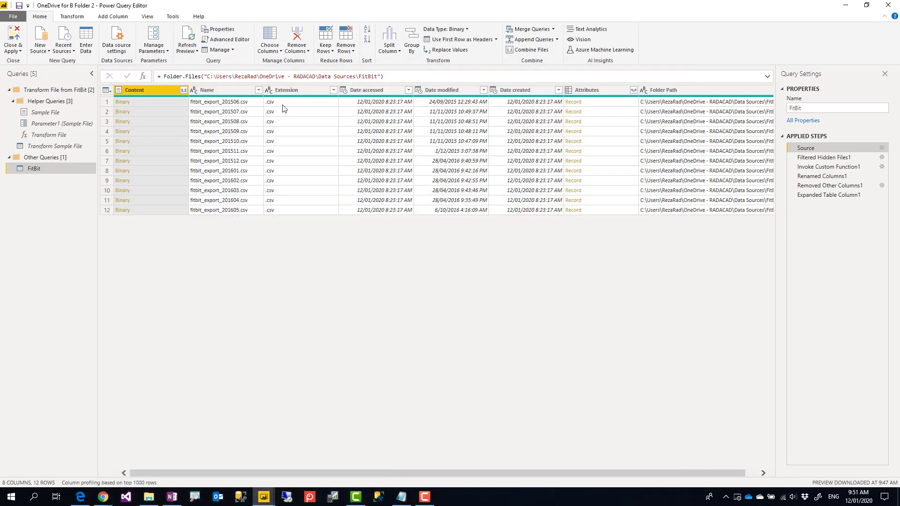
Replace the local folder path in the Source formula with the pasted SharePoint URL
drag(209, 78, 378, 77)
key(ctrl+v)
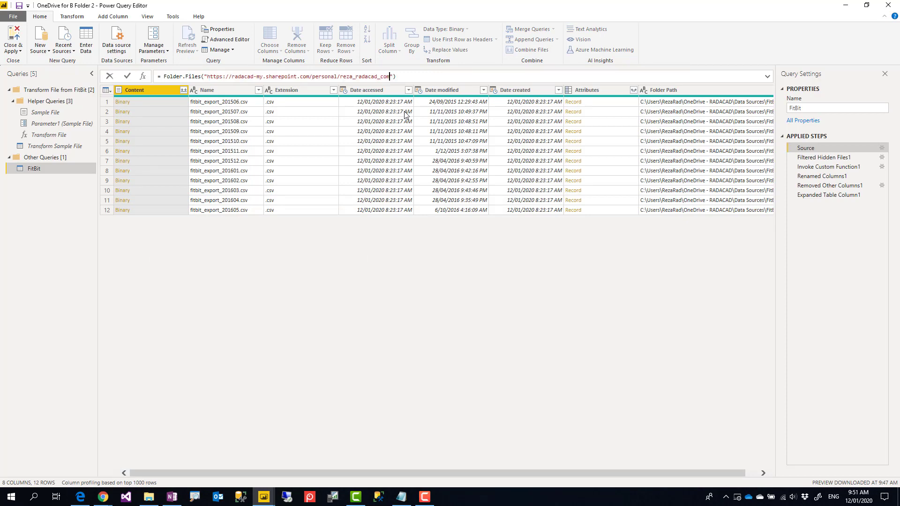
key(Return)
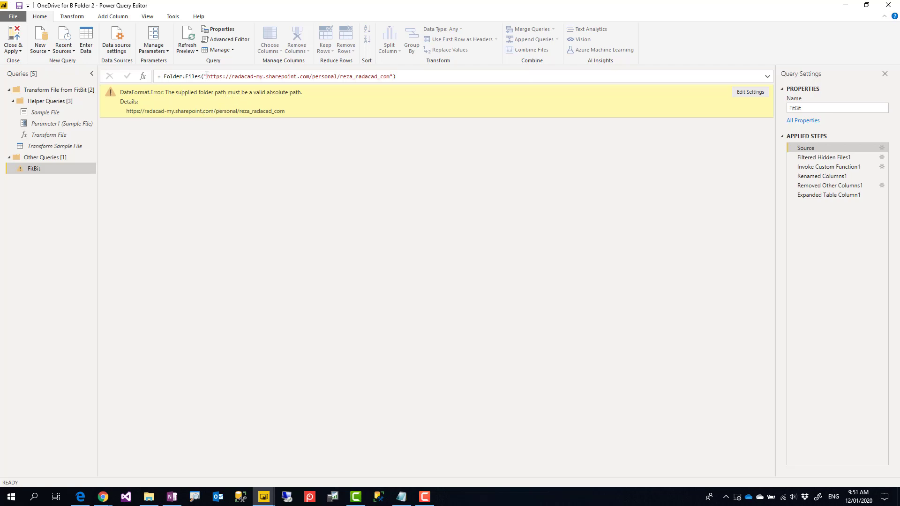
Replace the Folder.Files function name in the formula with 'Share'
click(169, 78)
double_click(170, 76)
drag(163, 76, 202, 77)
text(Share)
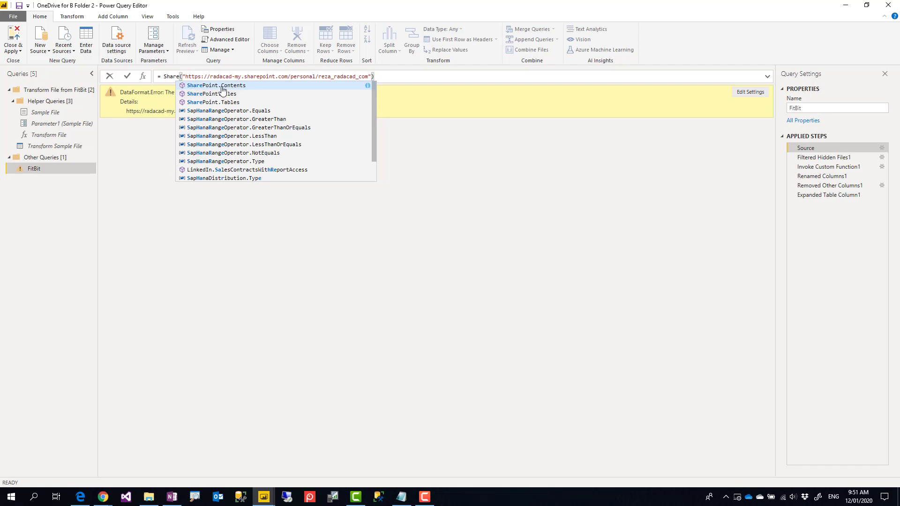
Switch the Source step to SharePoint.Contents and drill into the Documents library
click(223, 85)
key(Return)
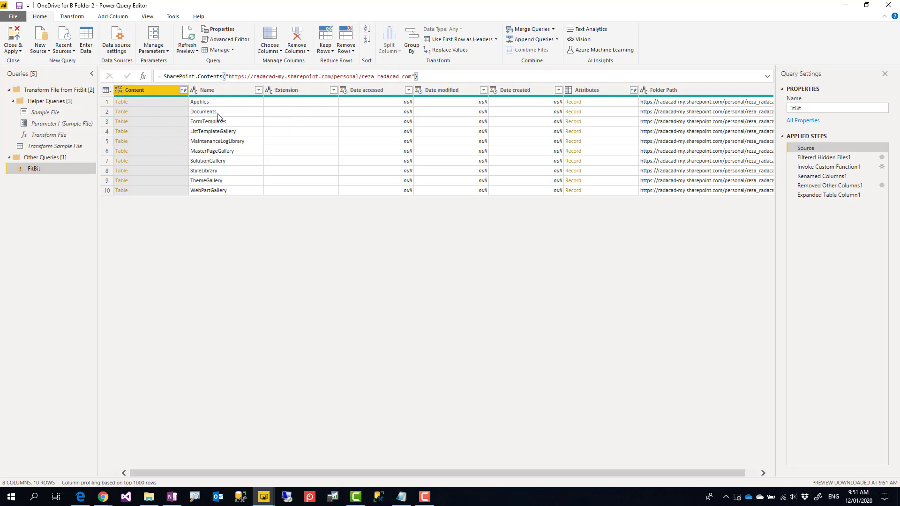
click(123, 114)
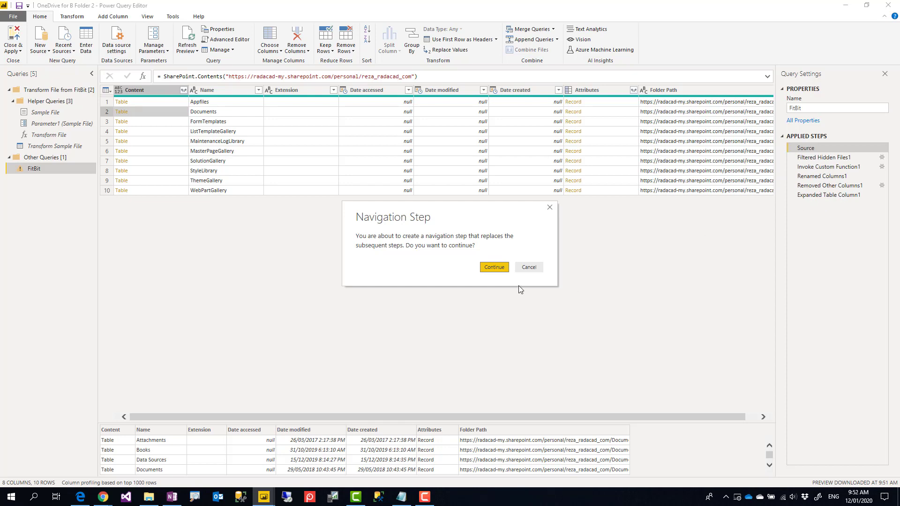
Confirm replacing later steps and navigate through Data Sources into the FitBit folder
click(492, 271)
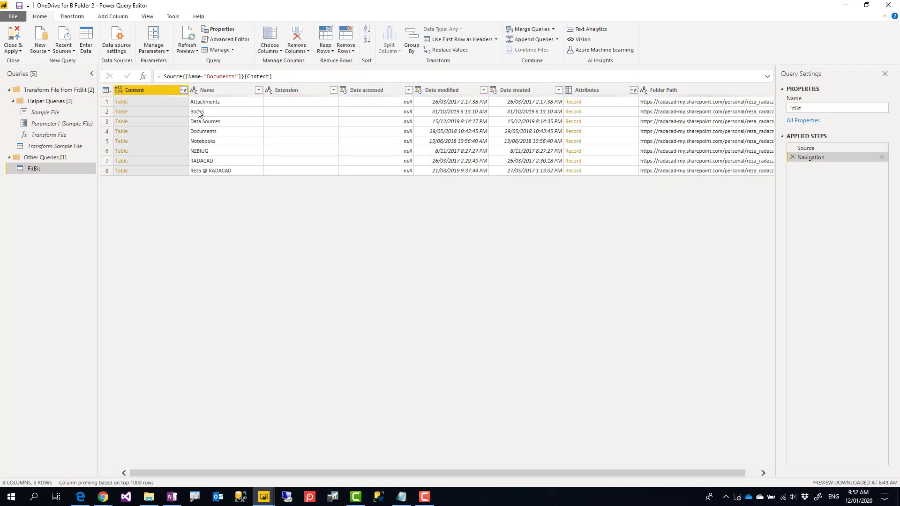
click(122, 124)
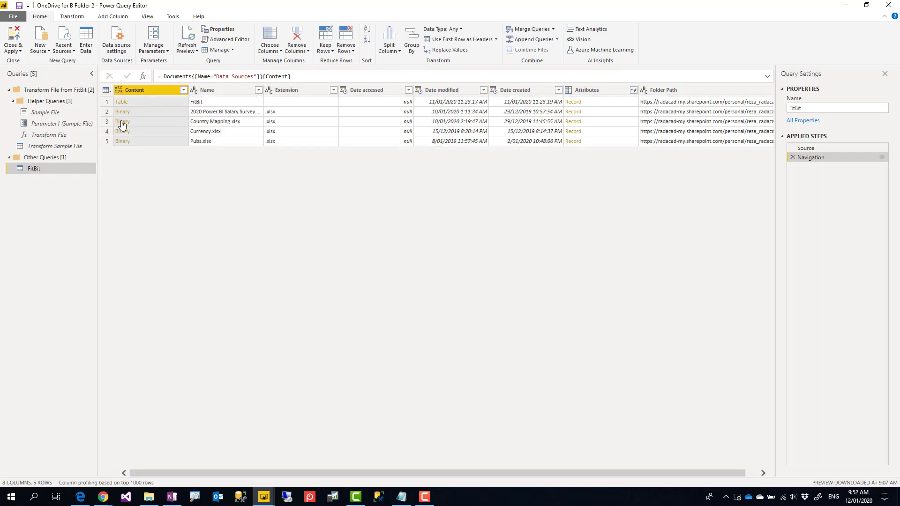
click(123, 102)
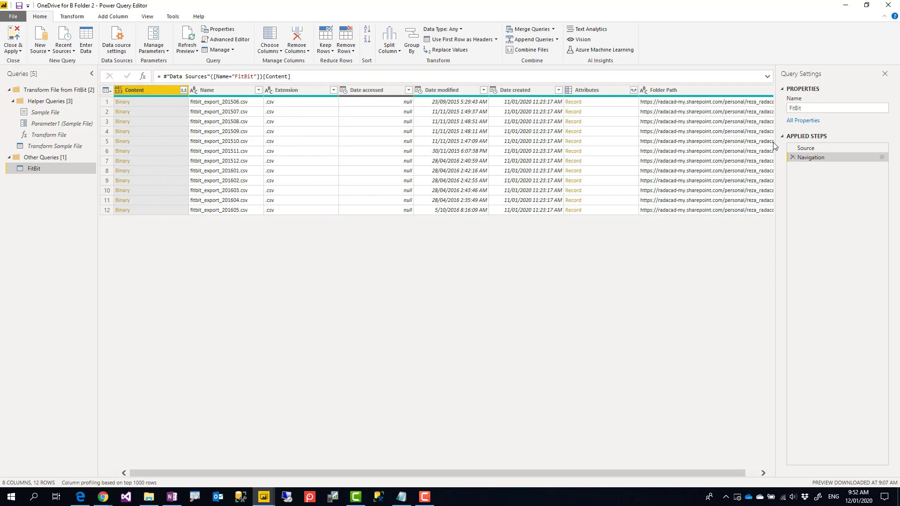
Review the Source step's SharePoint.Contents formula, then return to the Navigation step
click(805, 149)
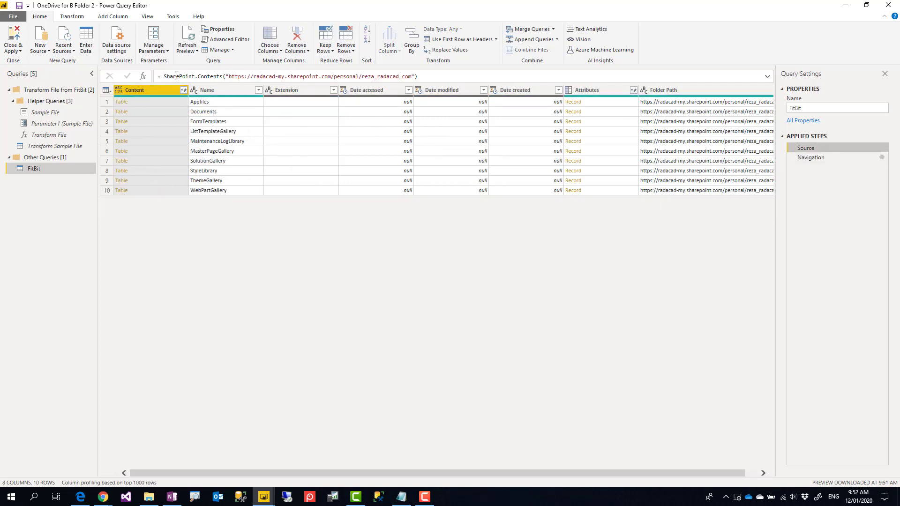
drag(164, 76, 220, 76)
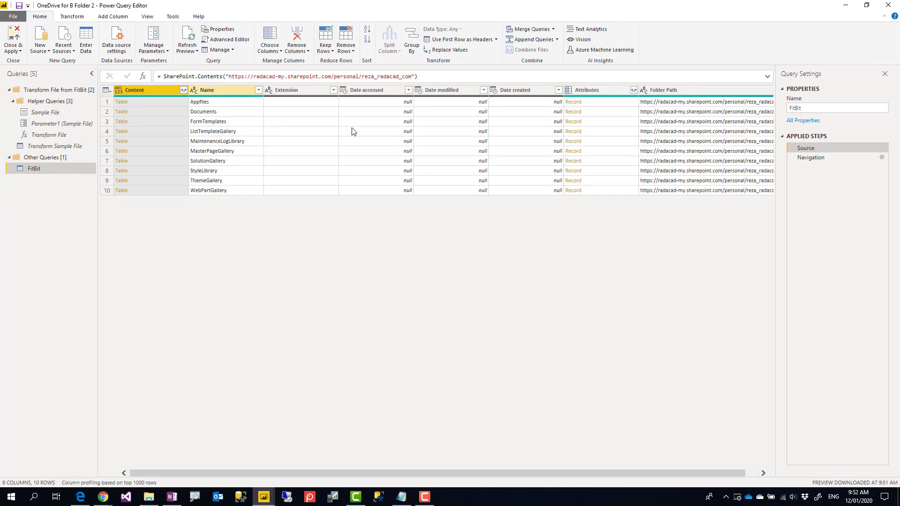
click(809, 159)
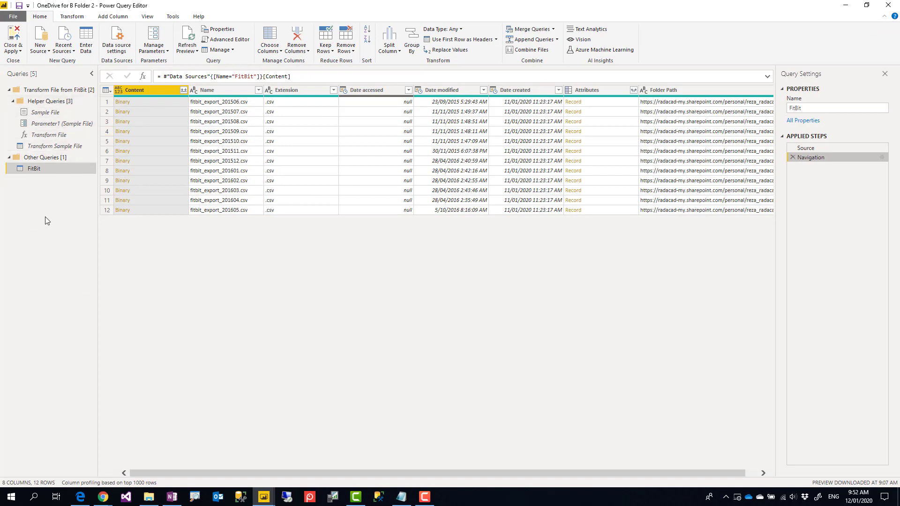
Combine the FitBit CSV files from the Content column with the default combine settings
click(184, 90)
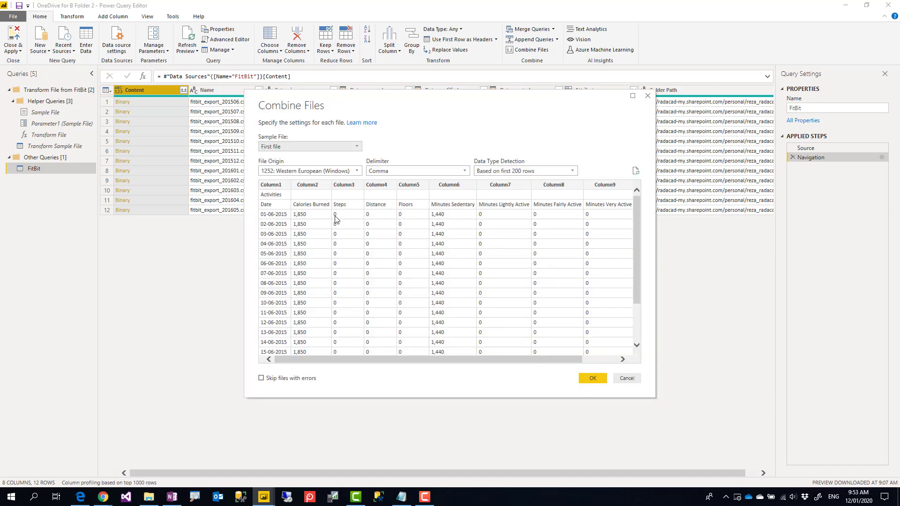
click(593, 379)
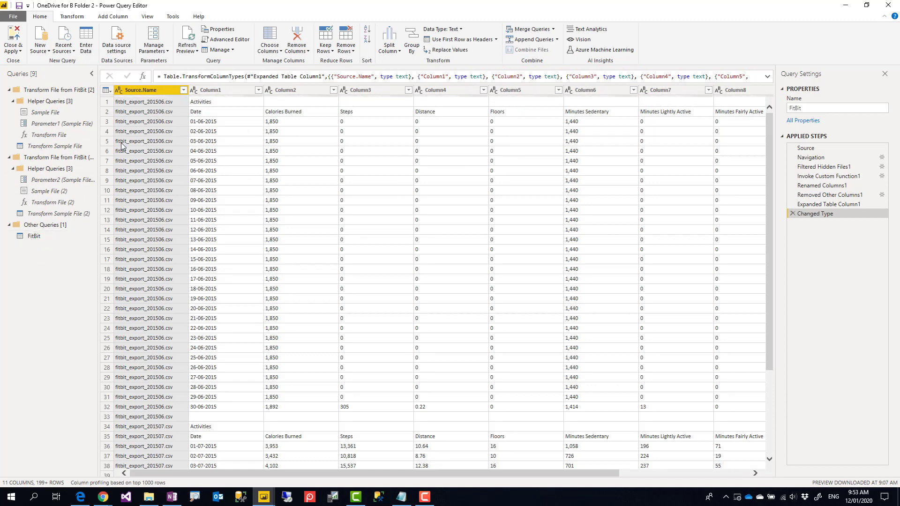
Delete the FitBit query's steps from Filtered Hidden Files1 to the end
click(32, 238)
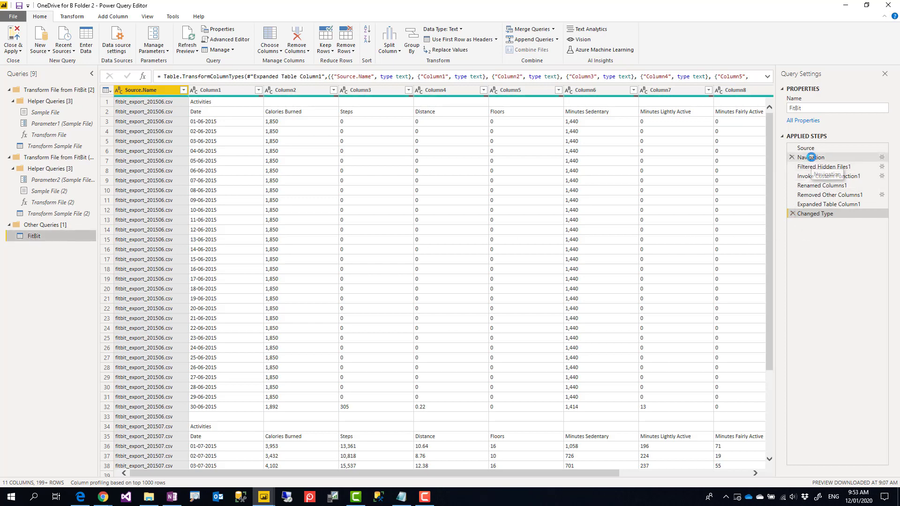
click(817, 161)
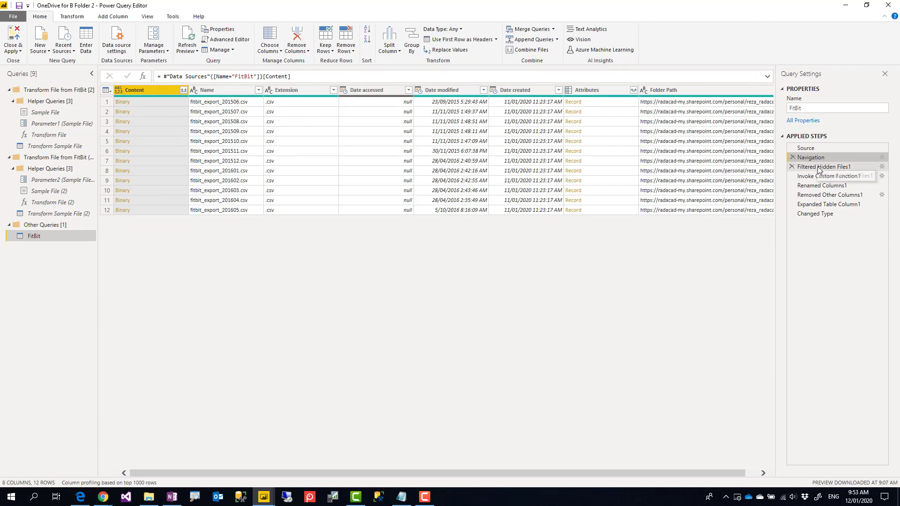
click(818, 167)
right_click(820, 169)
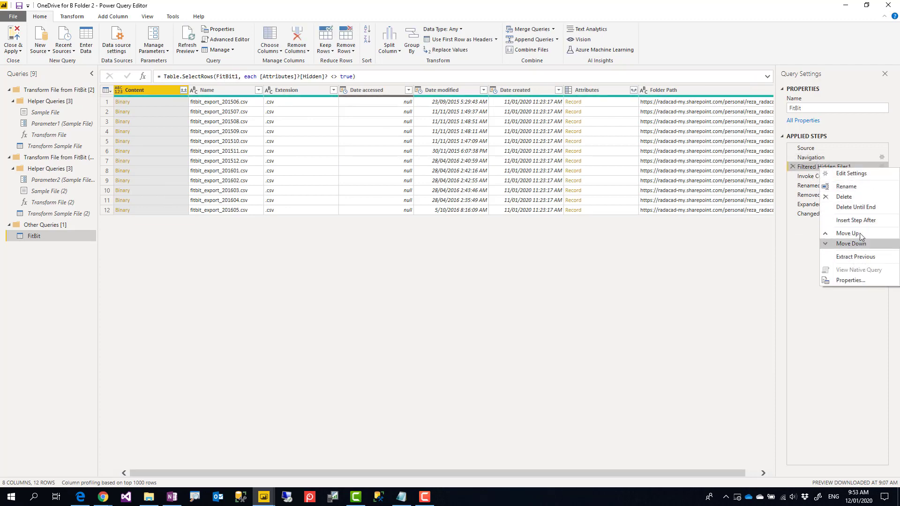
click(859, 208)
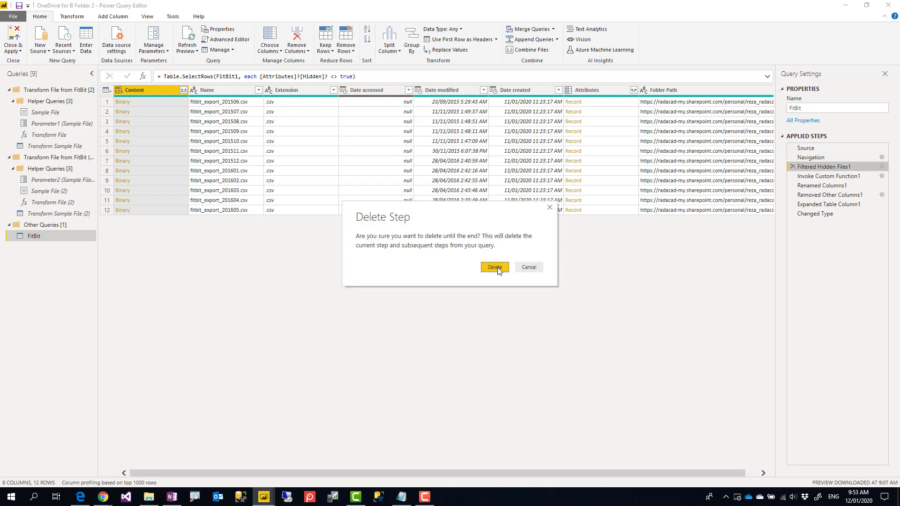
click(495, 267)
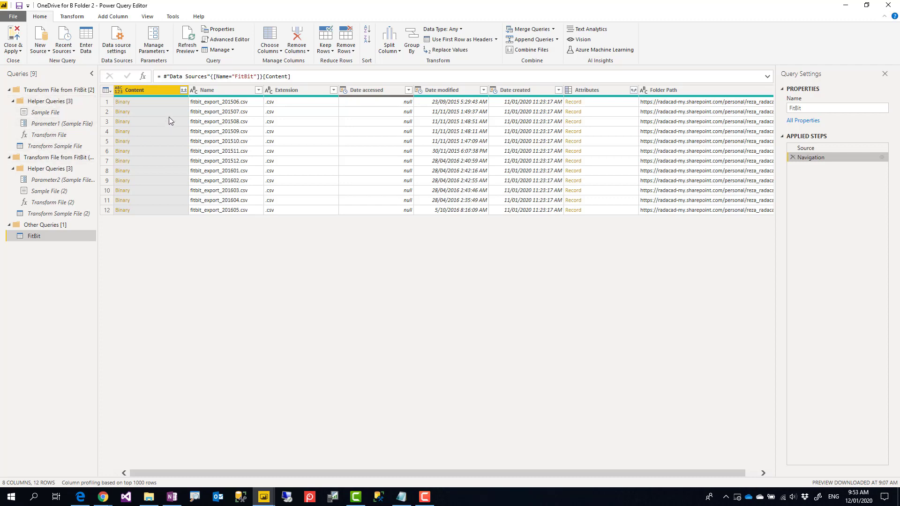
Bring up the Invoke Custom Function dialog from the Add Column commands
click(115, 17)
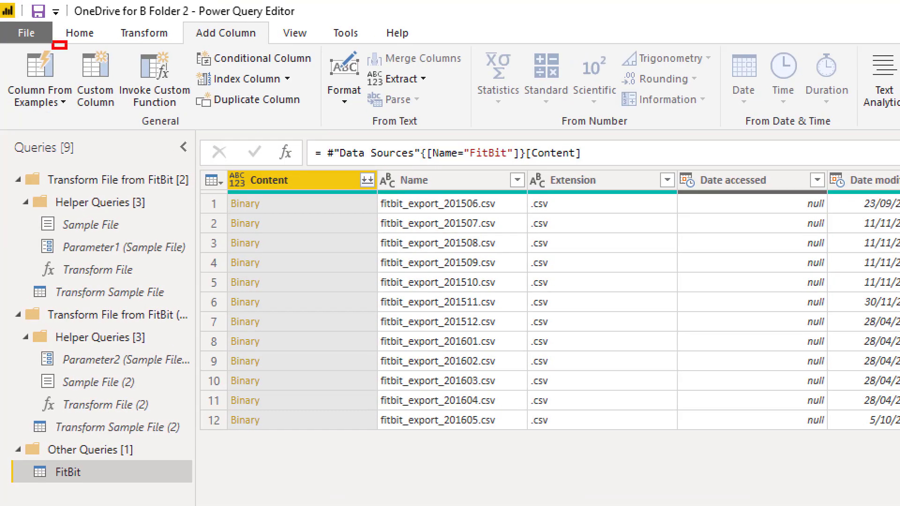
drag(67, 48, 195, 115)
drag(125, 112, 160, 111)
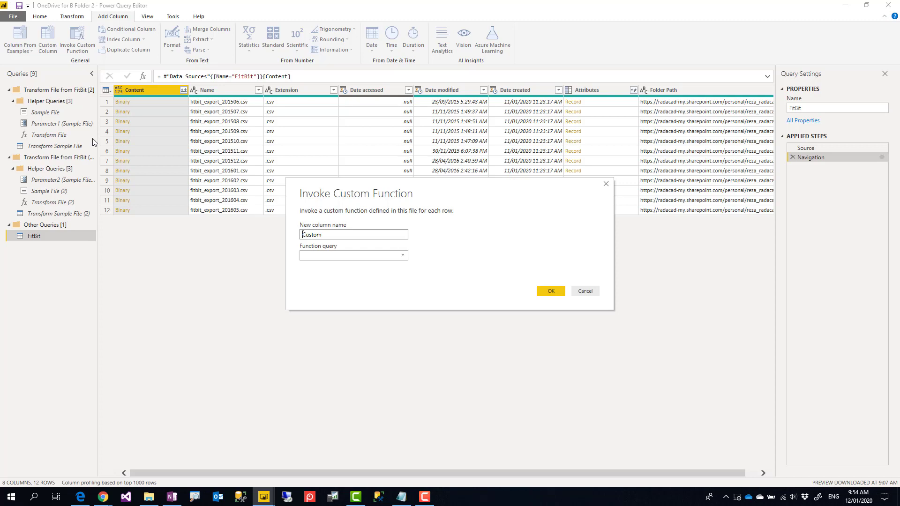
Invoke the Transform File function as a new column and keep only that column
click(404, 256)
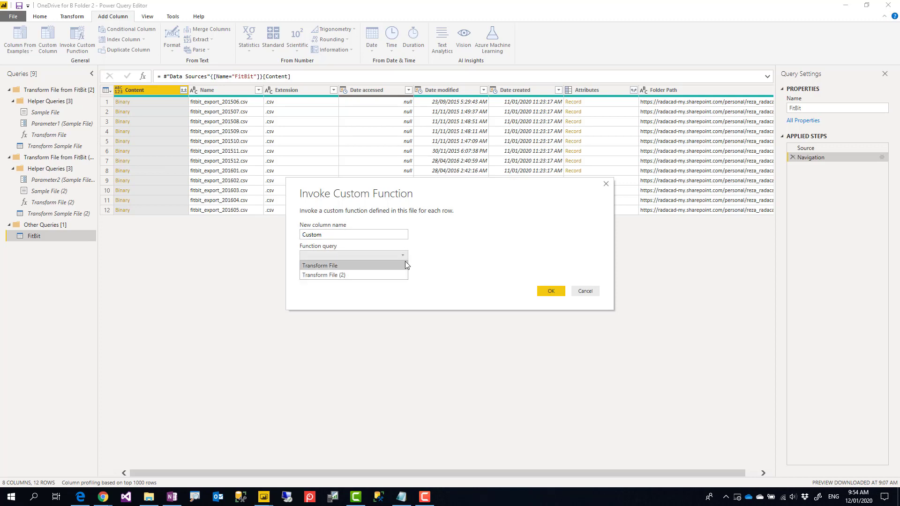
click(359, 266)
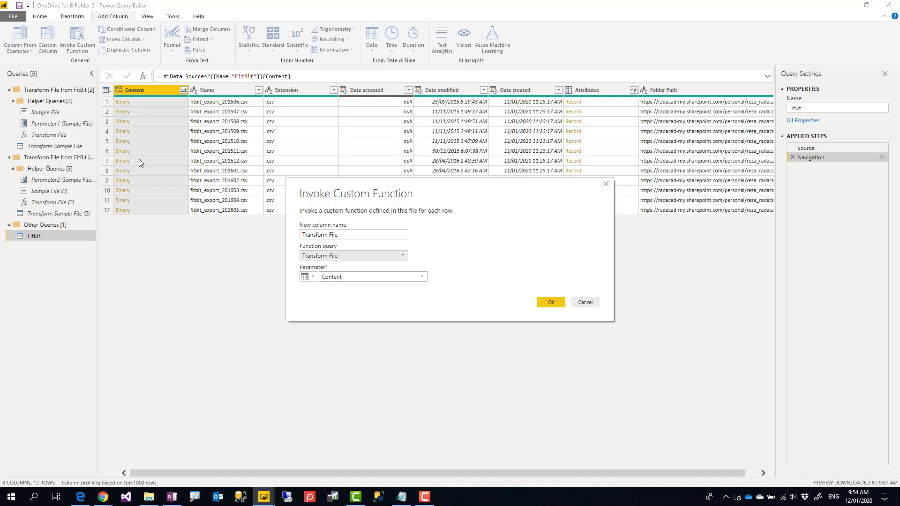
click(553, 302)
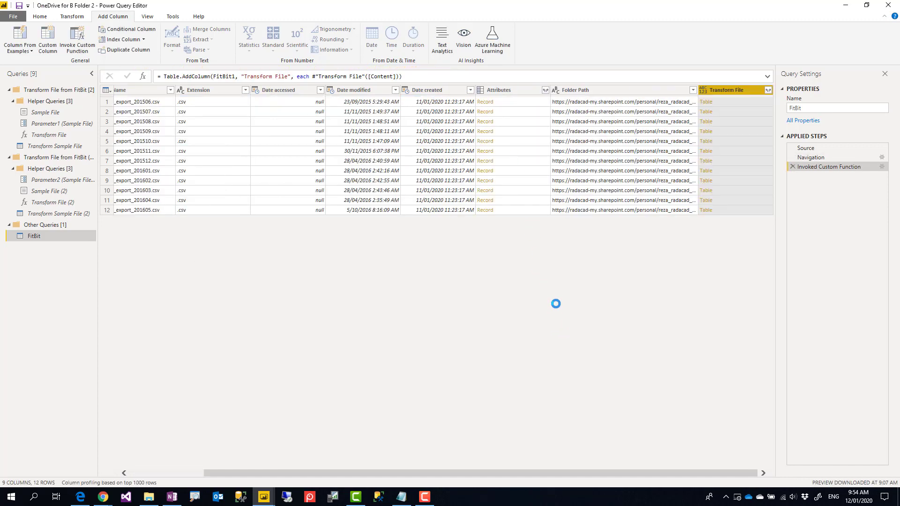
right_click(747, 94)
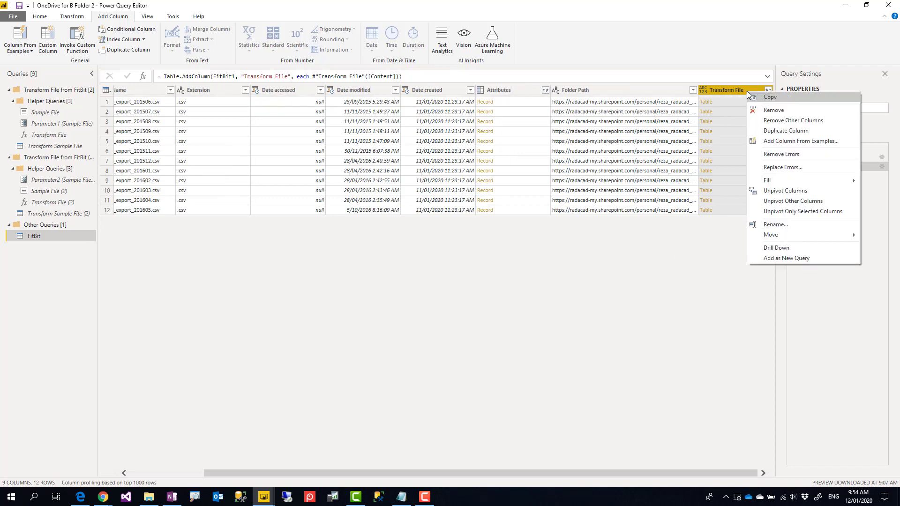
click(782, 118)
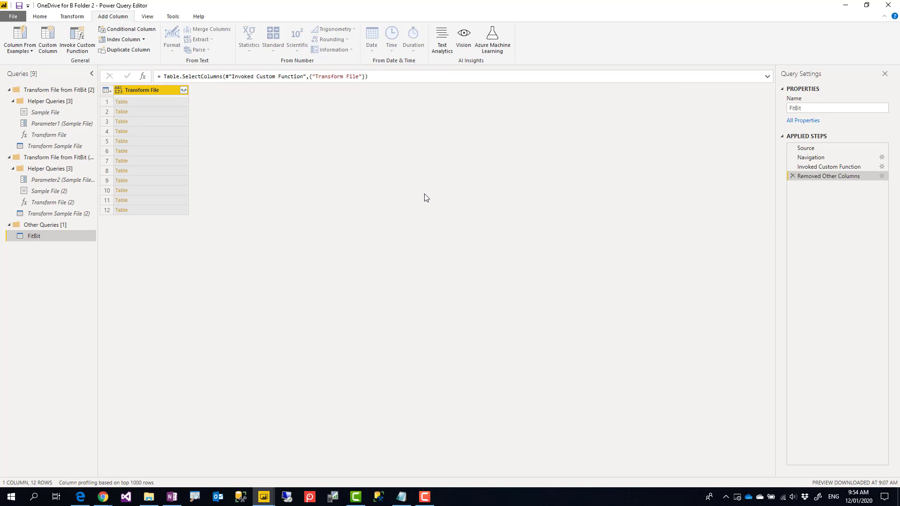
Expand Transform File without column-name prefixes and detect the expanded columns' data types
click(184, 90)
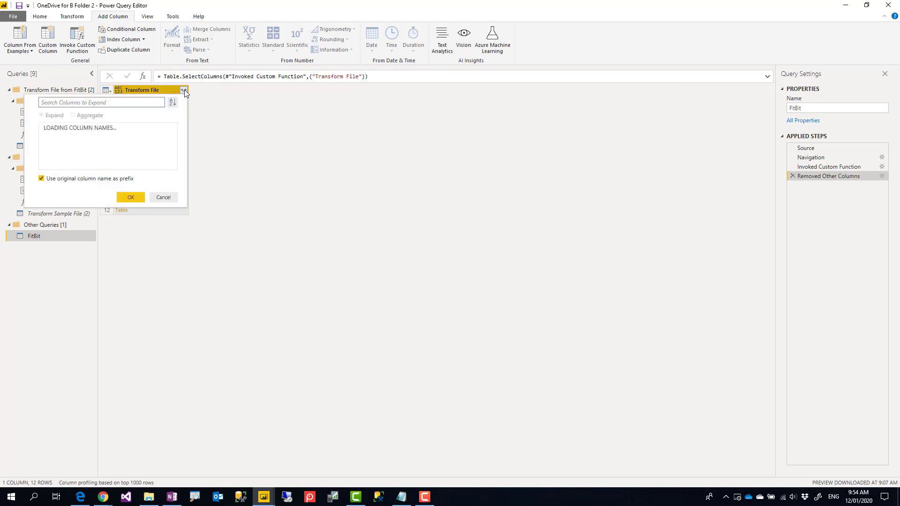
click(41, 234)
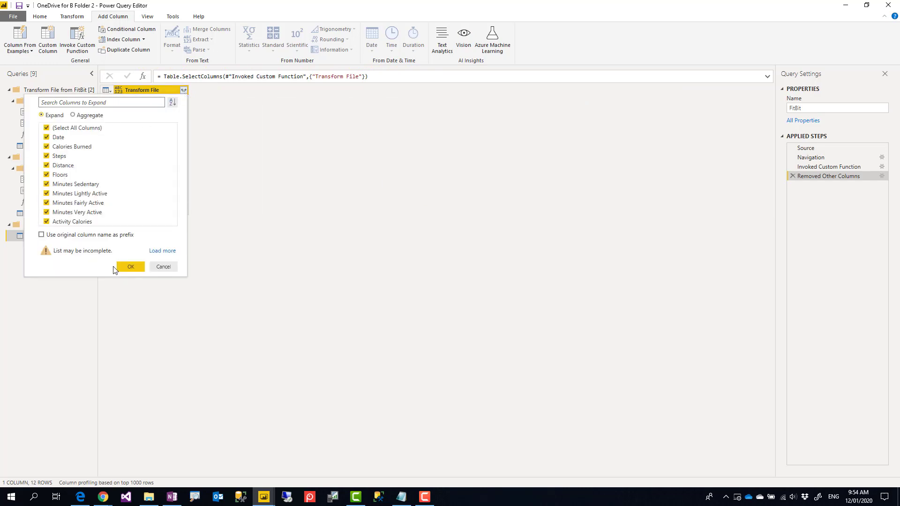
click(130, 267)
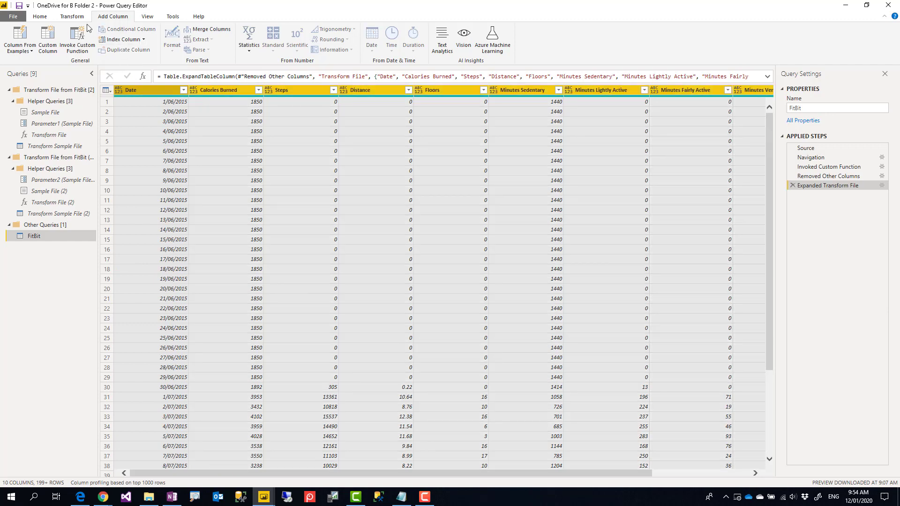
click(69, 17)
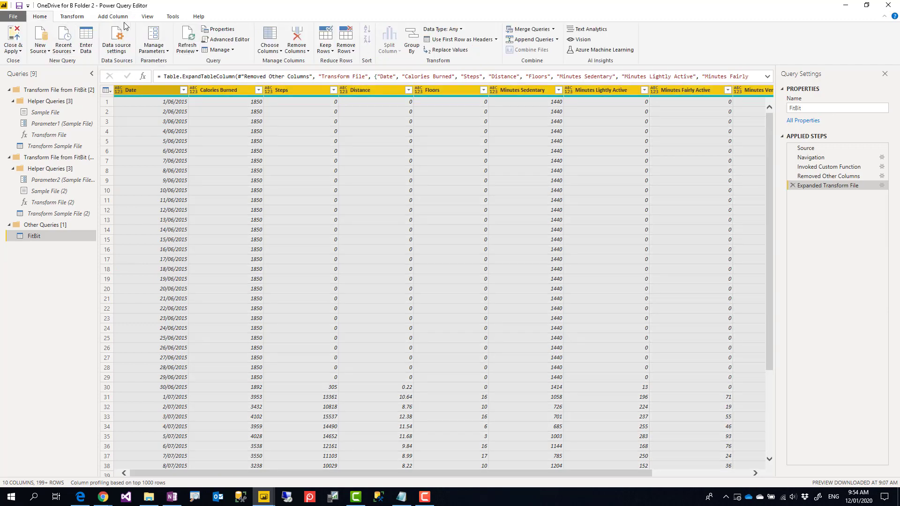
click(135, 40)
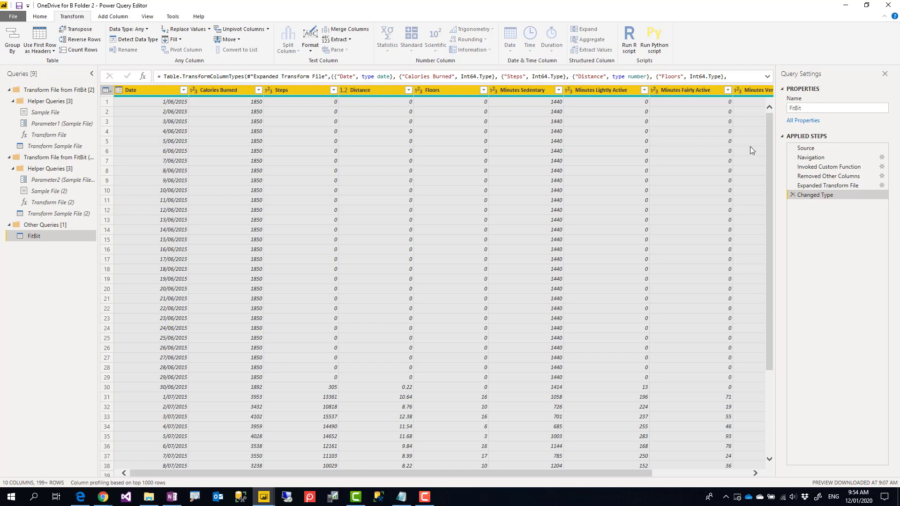
click(148, 16)
click(285, 40)
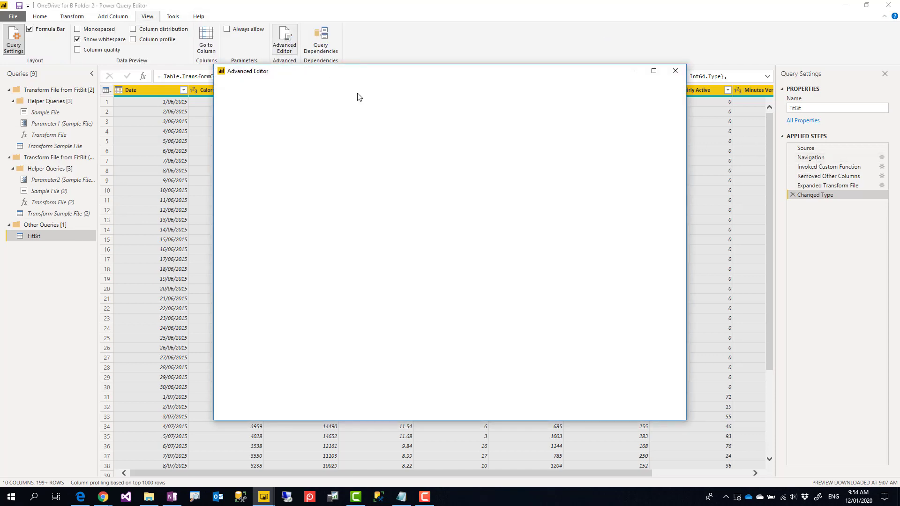
drag(434, 151, 226, 128)
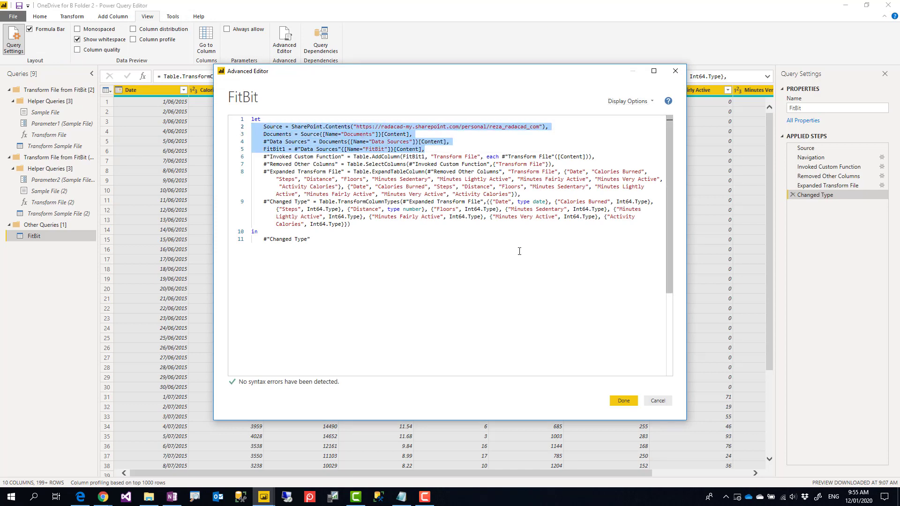
click(658, 401)
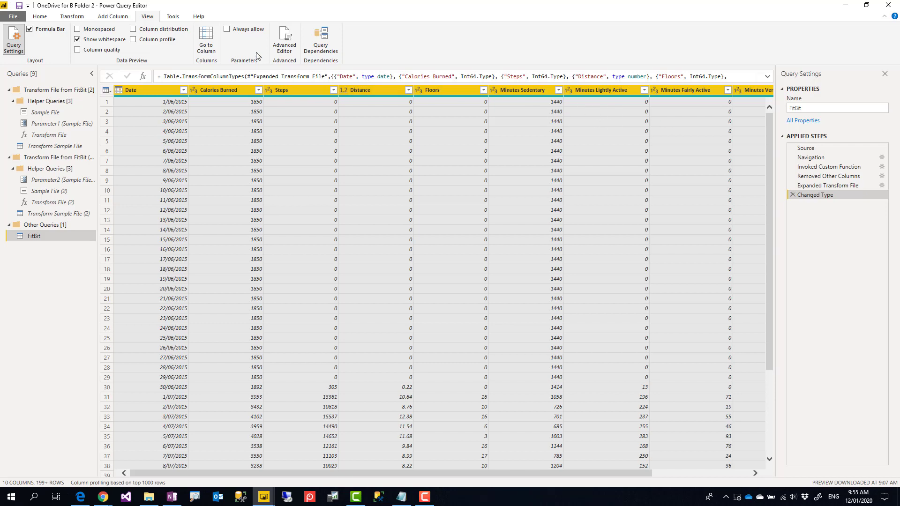
Close the Power Query Editor and apply the query changes
click(45, 18)
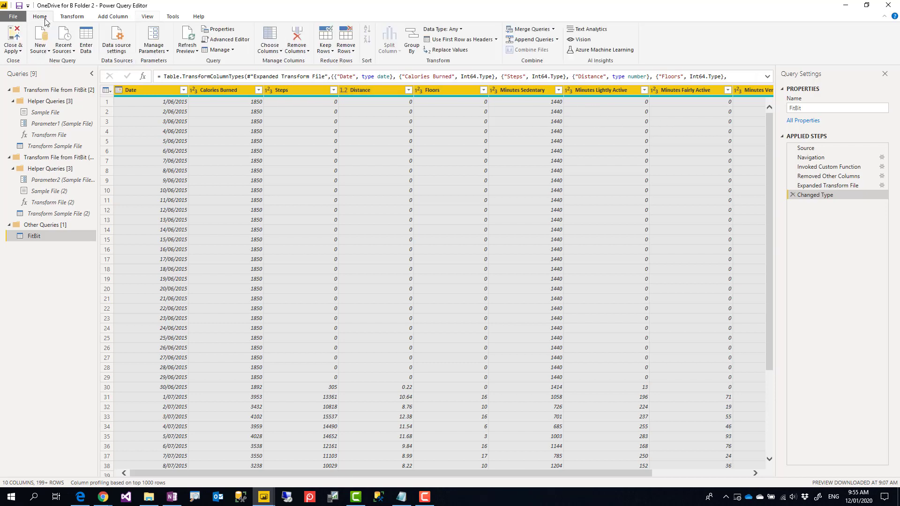
click(13, 36)
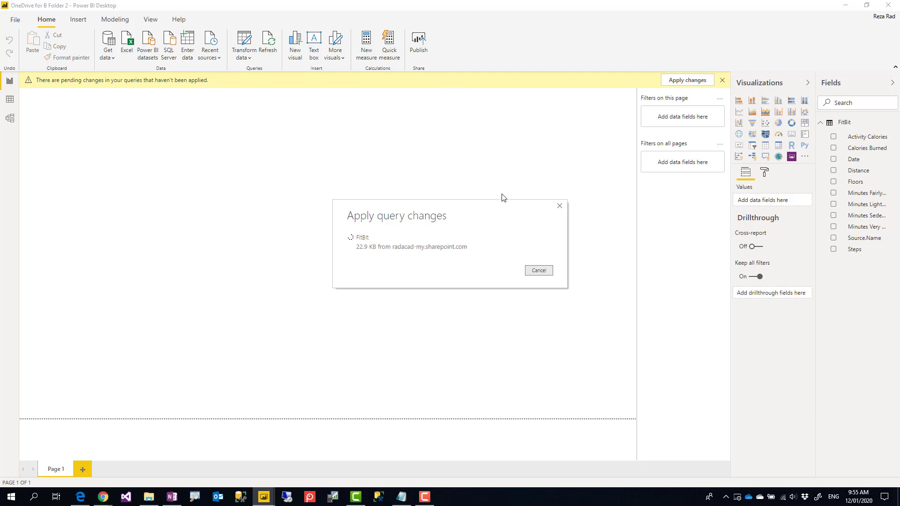
drag(496, 214, 450, 211)
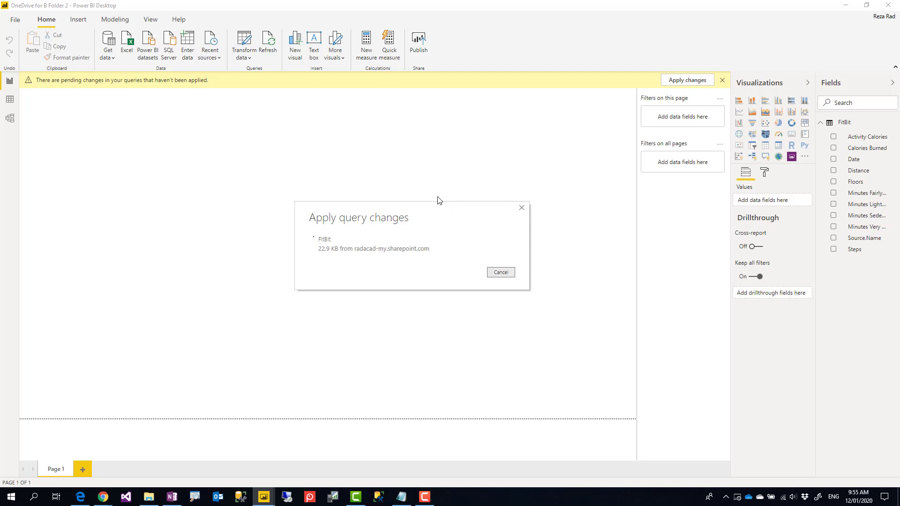
Save and publish the report to My workspace, replacing the existing dataset
click(414, 44)
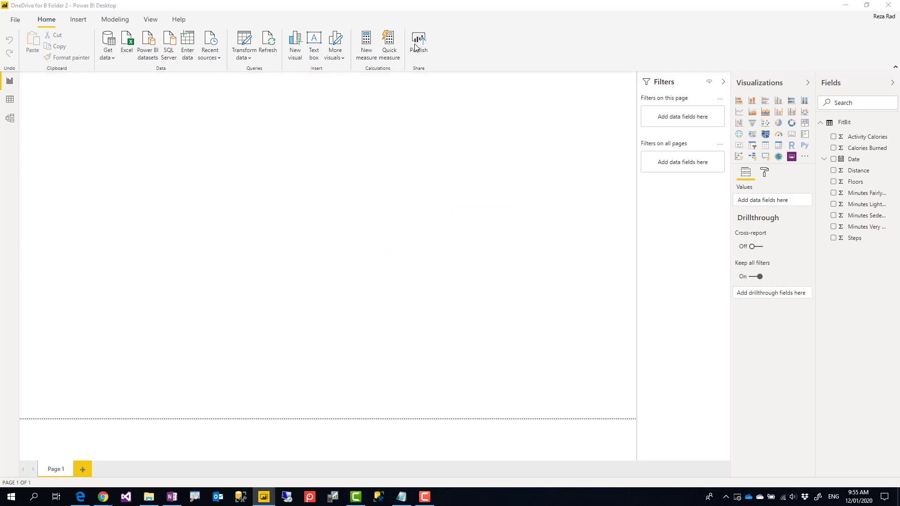
click(493, 263)
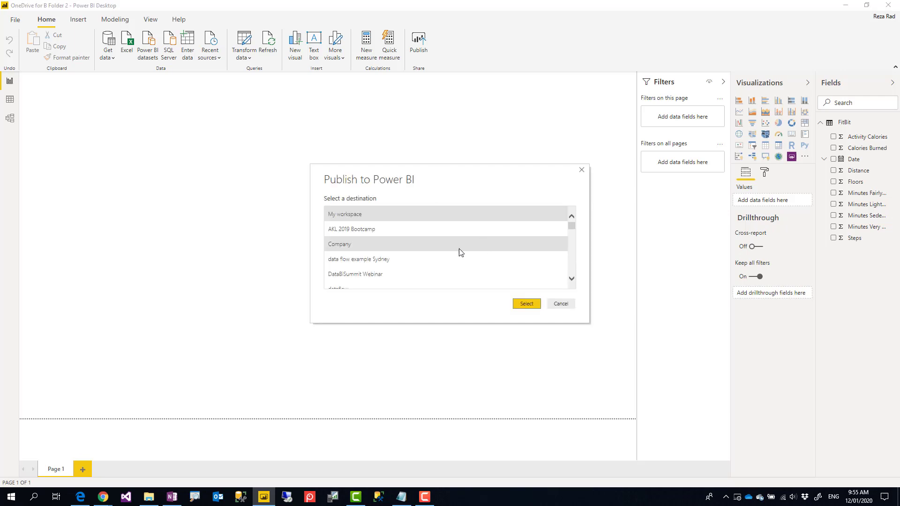
click(527, 304)
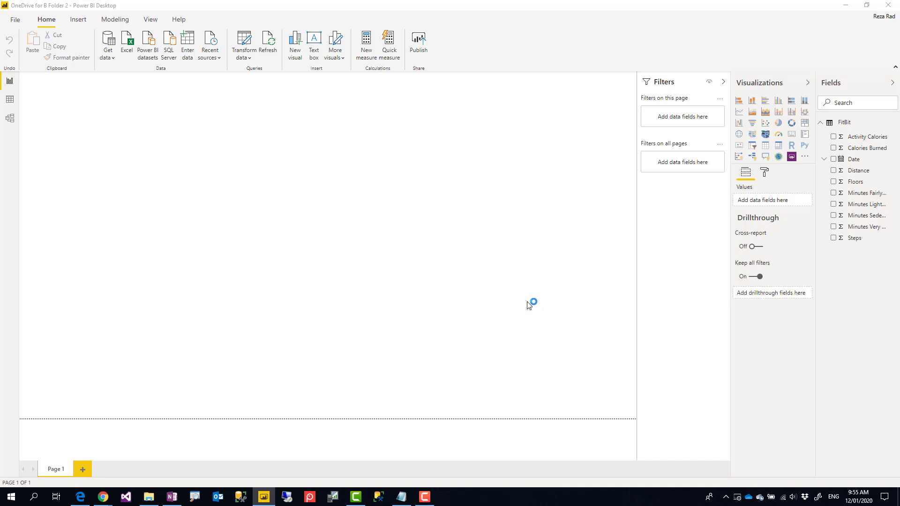
click(494, 267)
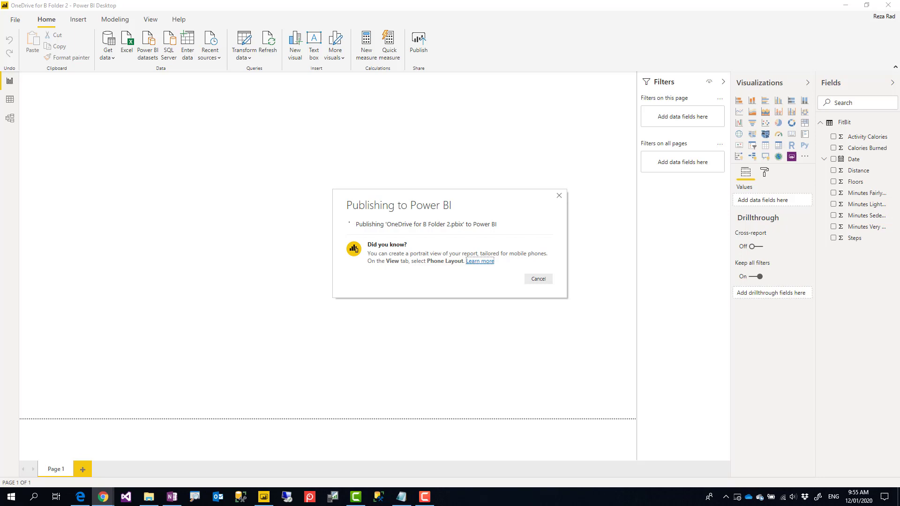
Maximize the browser and open the OneDrive for B Folder 2 dataset settings
click(103, 497)
drag(346, 141, 476, 137)
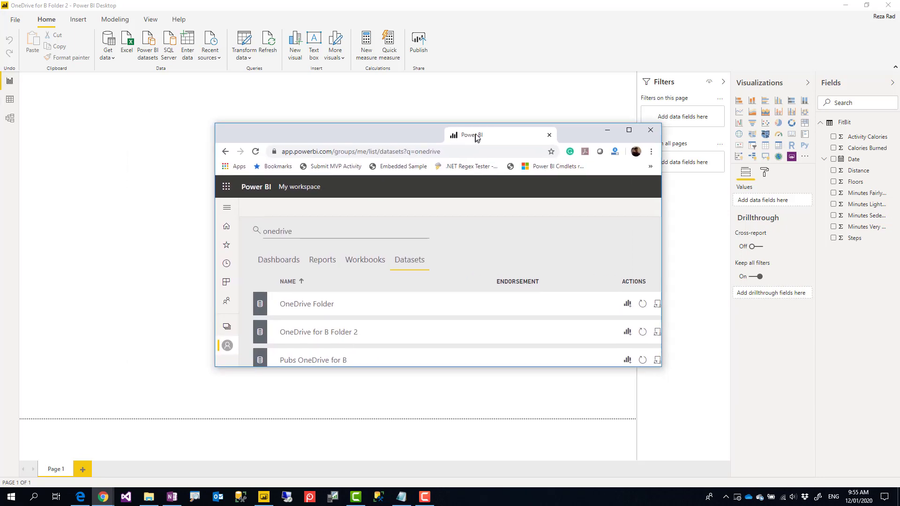
double_click(476, 137)
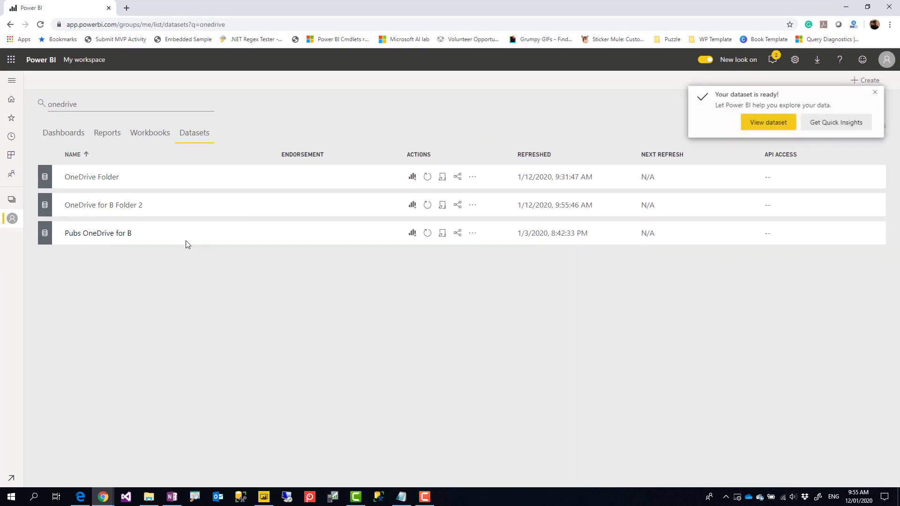
click(876, 93)
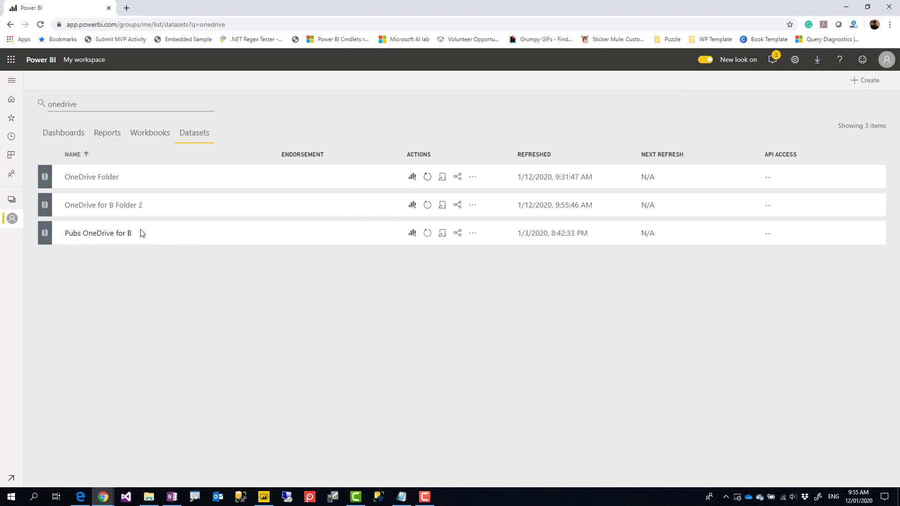
click(442, 235)
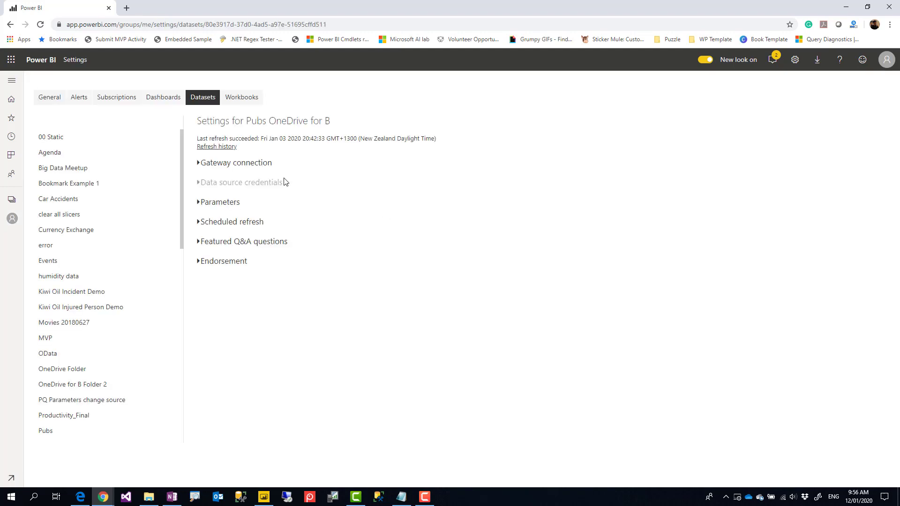
click(10, 24)
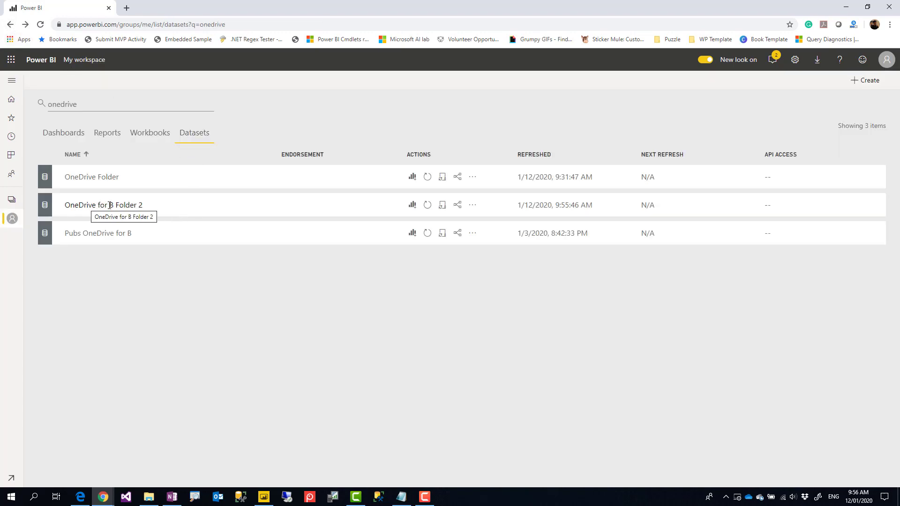
click(442, 206)
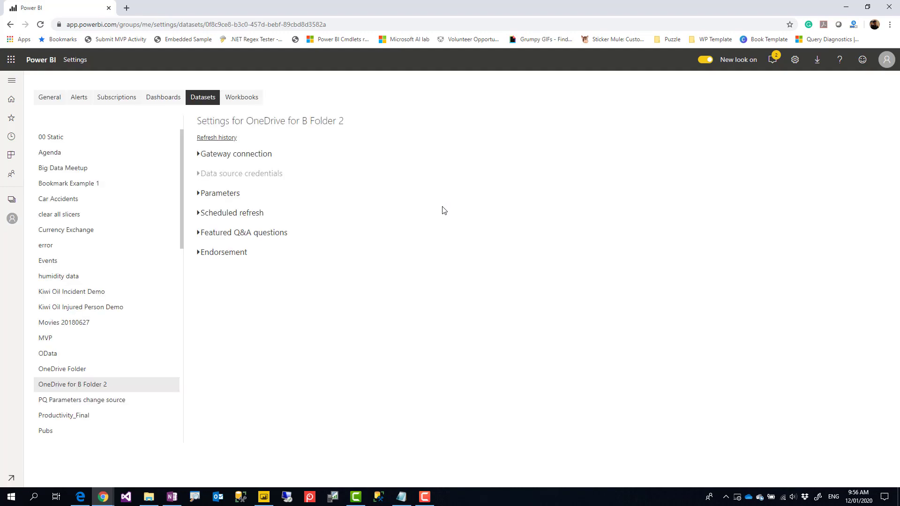
Expand the dataset's data source credentials and open the SharePoint credential editor
click(228, 159)
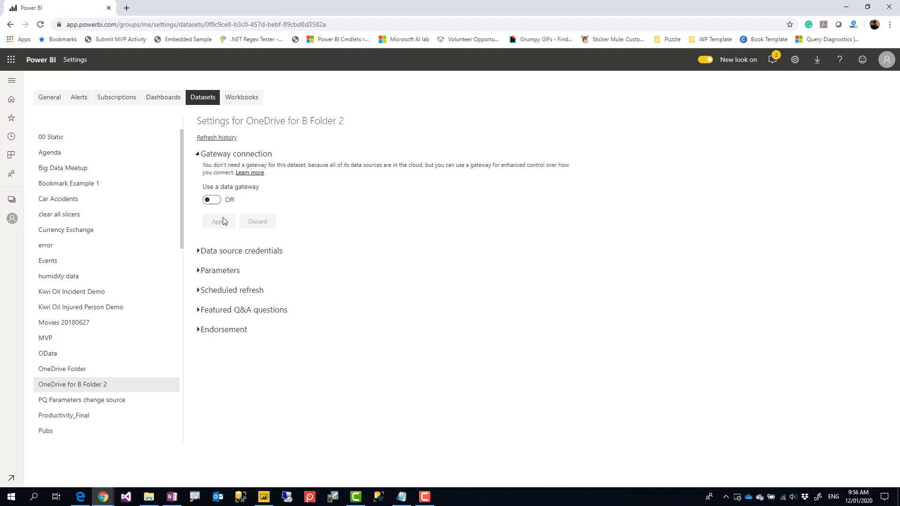
click(219, 159)
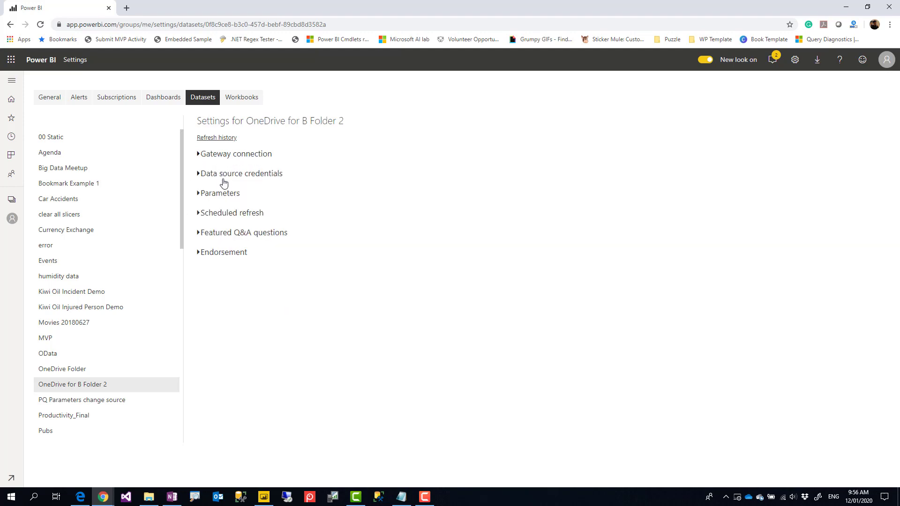
click(224, 176)
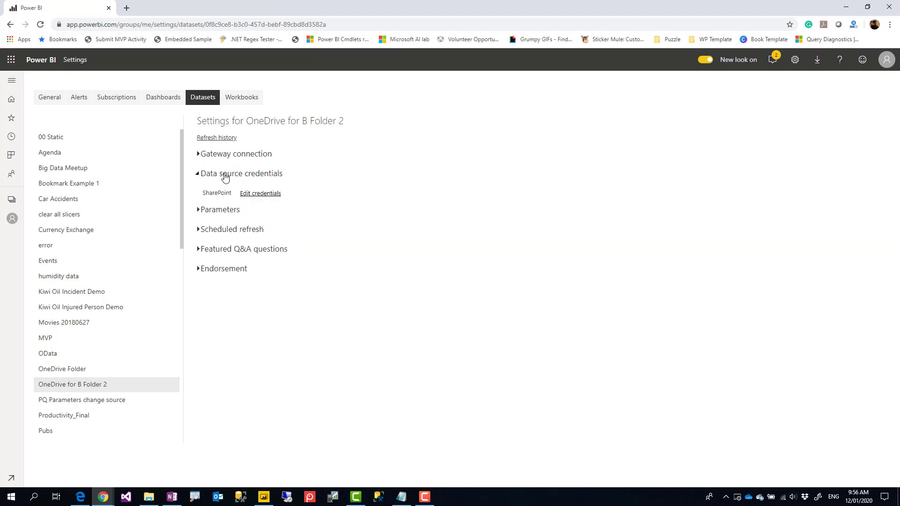
click(261, 196)
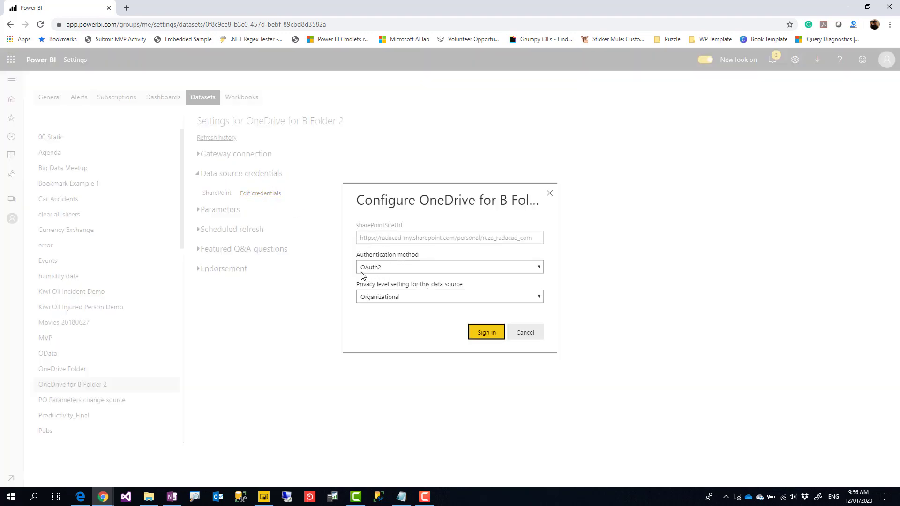
Cancel credentials, trial then discard scheduled refresh time slots, and return to My workspace
click(525, 332)
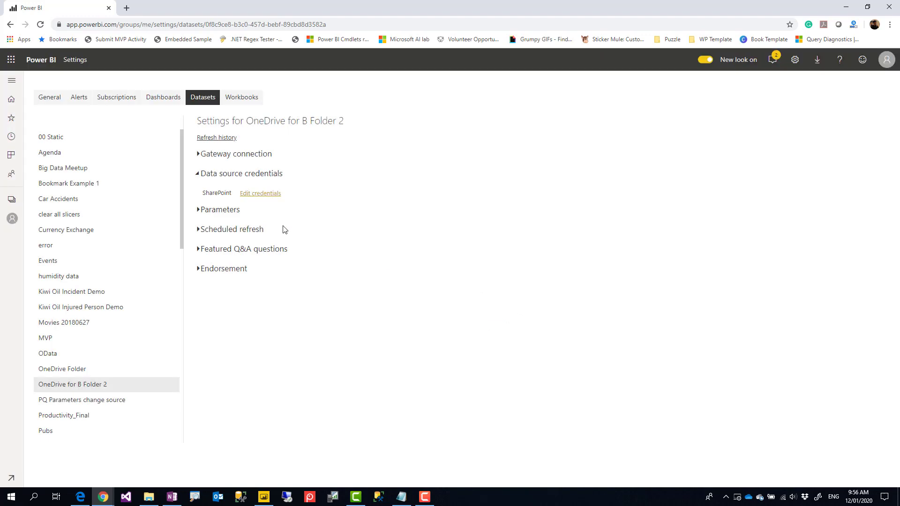
click(229, 231)
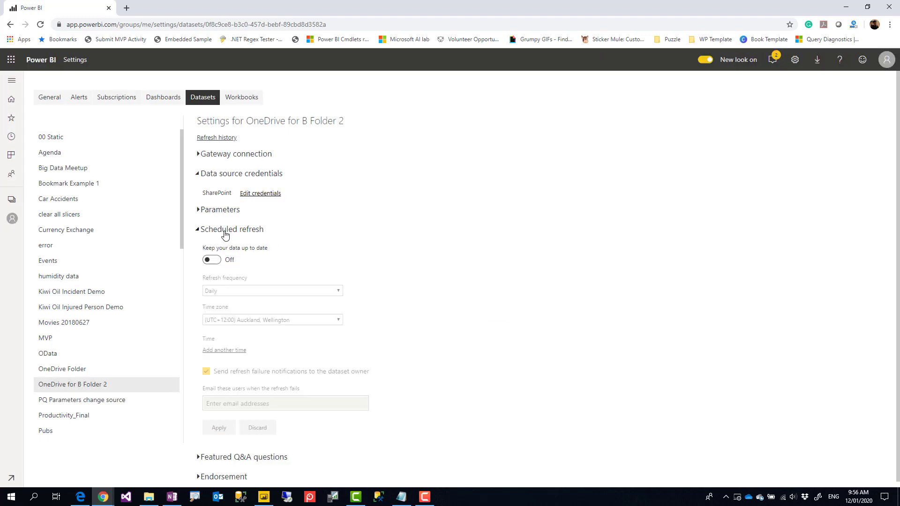
click(217, 263)
click(223, 351)
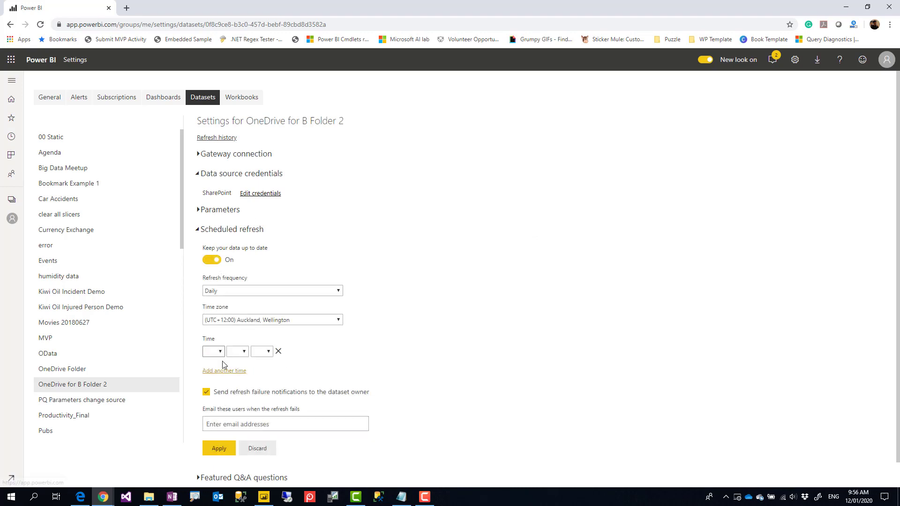
click(223, 372)
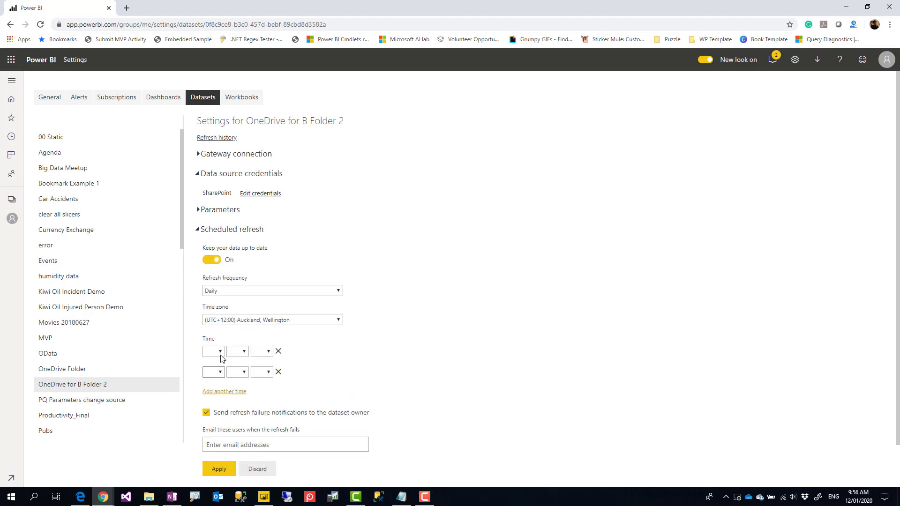
click(279, 372)
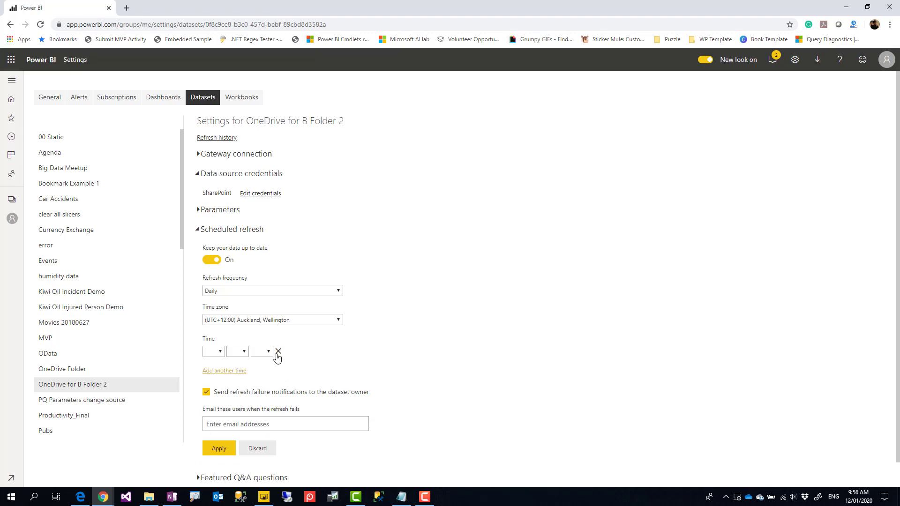
click(278, 352)
click(264, 430)
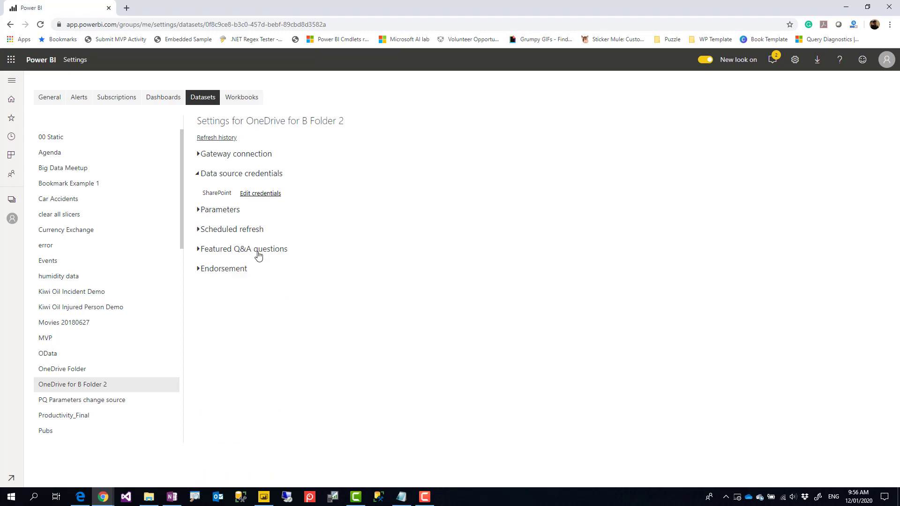
click(13, 221)
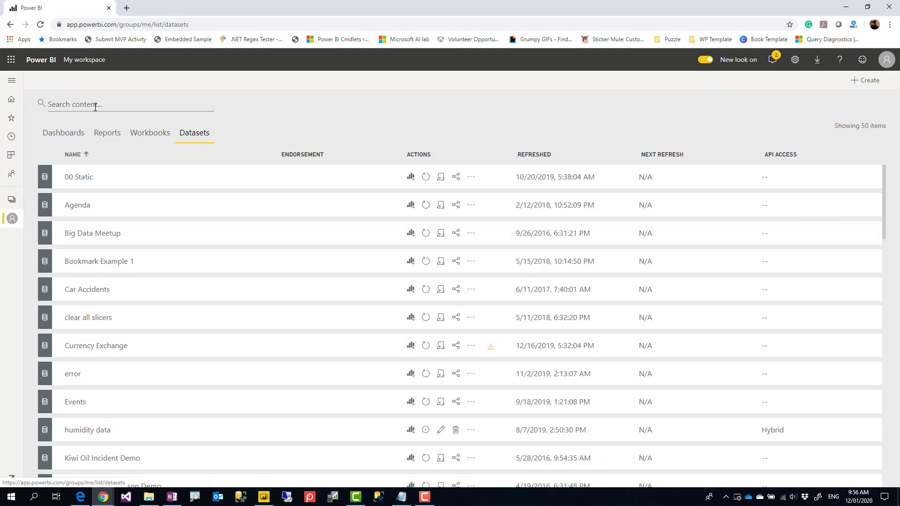
Filter datasets by 'onedri' and refresh OneDrive for B Folder 2, now 1/12/2020, 9:57:08 AM
click(122, 105)
text(onedrive)
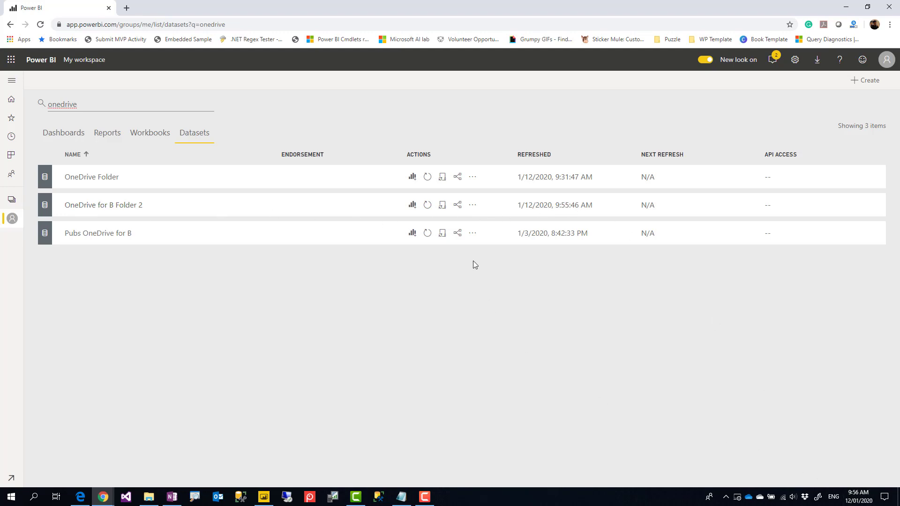
click(427, 207)
drag(520, 205, 598, 211)
click(598, 211)
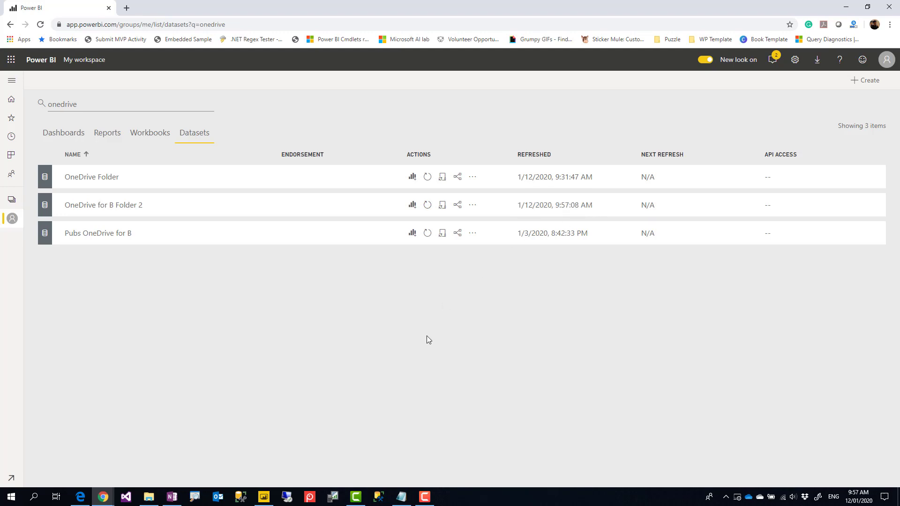